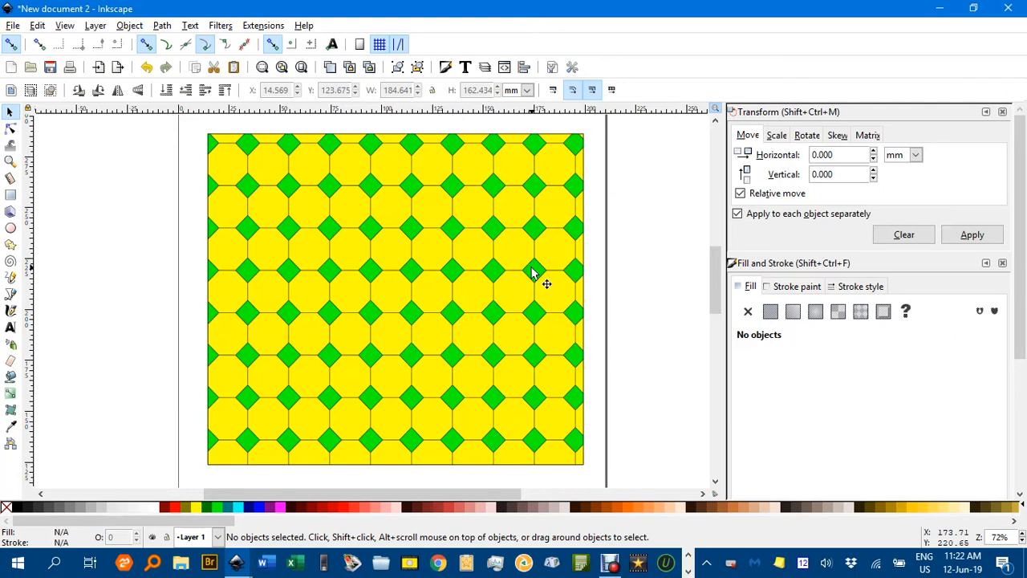
Delete the existing yellow and green tile pattern from the page.
{"action": "left_click", "coordinate": [473, 275]}
{"action": "key", "text": "Delete"}
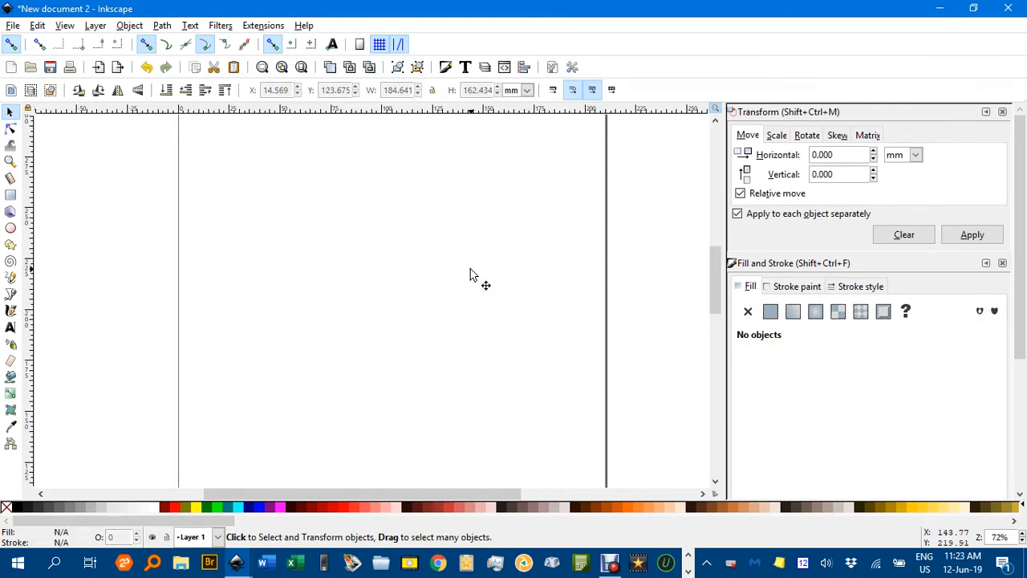
Draw an eight-cornered polygon about 57 mm wide on the page and fill it with blue.
{"action": "left_click", "coordinate": [10, 246]}
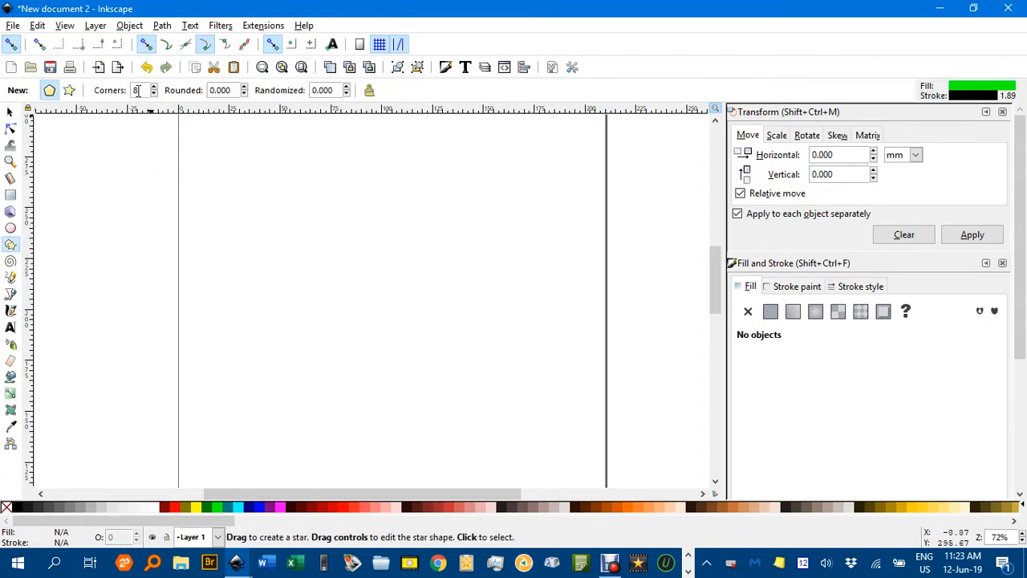
{"action": "mouse_move", "coordinate": [333, 258]}
{"action": "left_mouse_down"}
{"action": "mouse_move", "coordinate": [385, 284]}
{"action": "mouse_move", "coordinate": [391, 276]}
{"action": "left_mouse_up"}
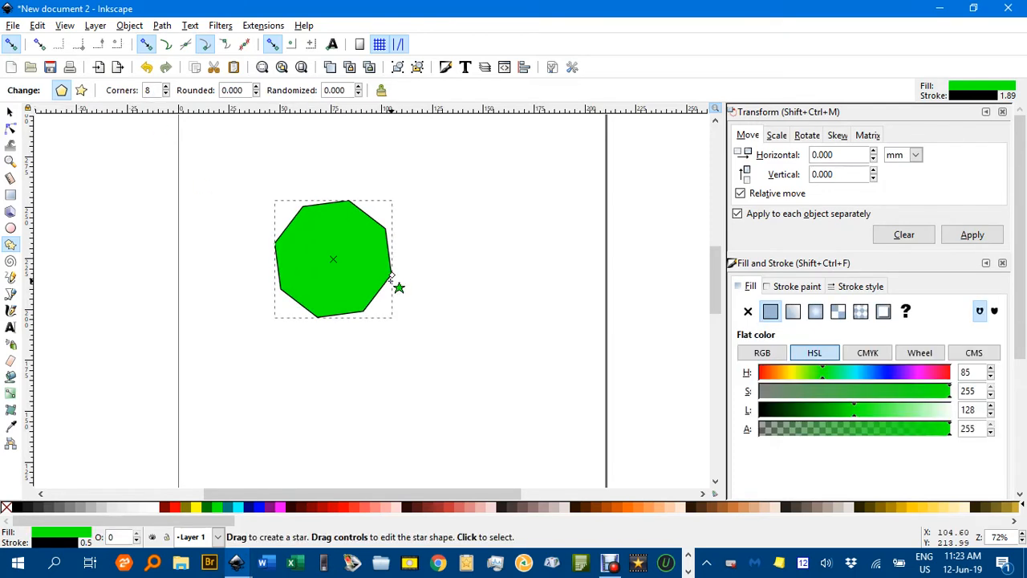
{"action": "left_click", "coordinate": [260, 508]}
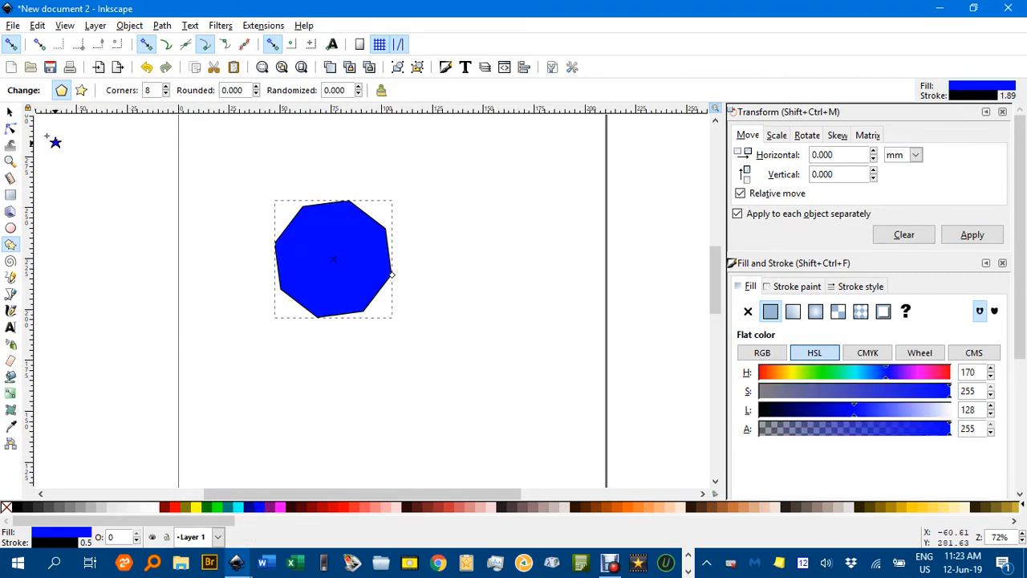
{"action": "left_click", "coordinate": [10, 114]}
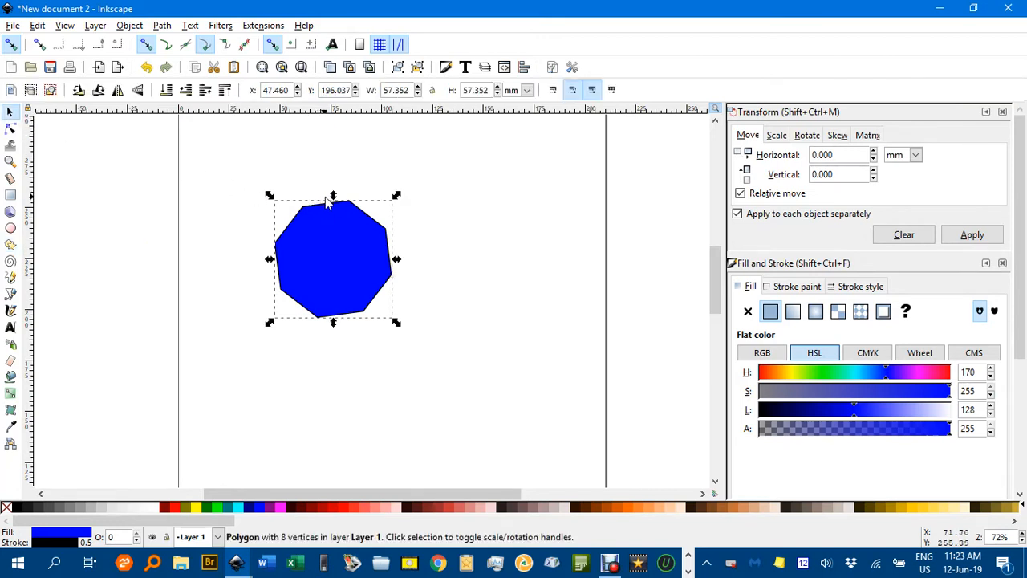
Add a horizontal guide below the octagon and move the octagon so its lowest corner rests on the guide.
{"action": "left_click_drag", "start_coordinate": [303, 112], "coordinate": [310, 341]}
{"action": "left_click_drag", "start_coordinate": [334, 270], "coordinate": [293, 351]}
{"action": "left_click", "coordinate": [331, 259]}
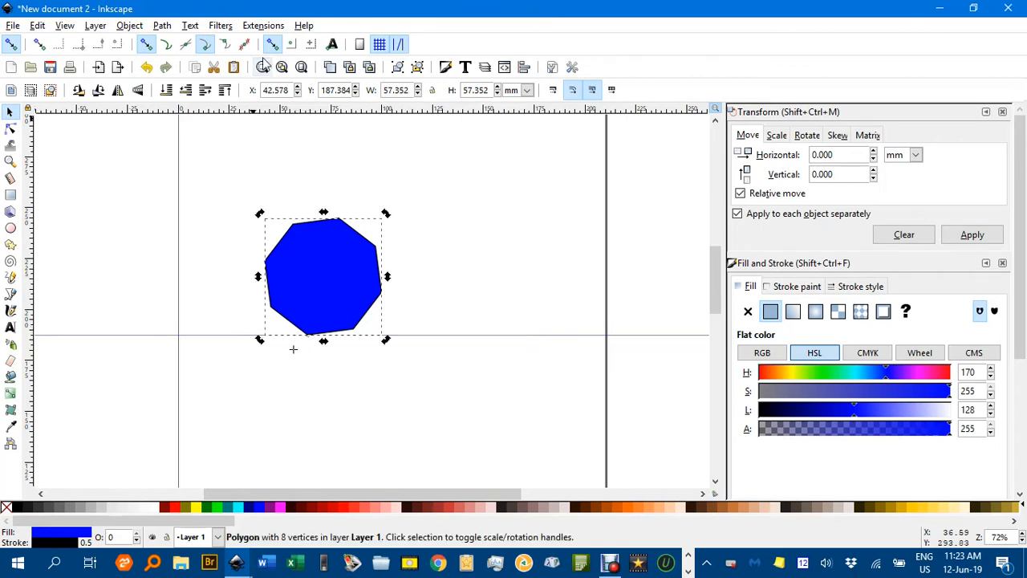
With rotation-center snapping enabled, rotate the octagon about its lowest corner until its bottom edge lies along the guide, and remove the guide.
{"action": "left_click", "coordinate": [309, 45]}
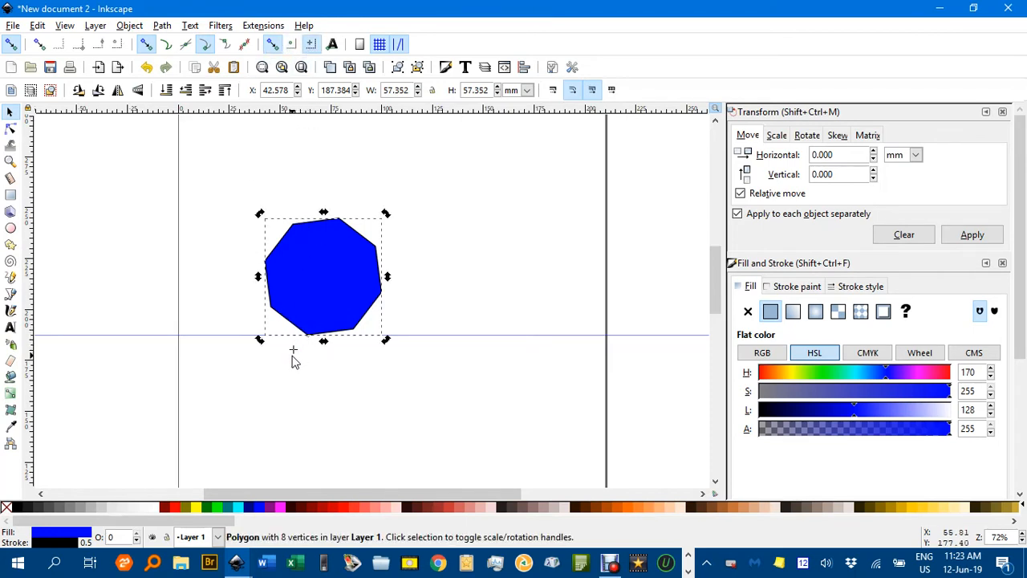
{"action": "left_click_drag", "start_coordinate": [294, 357], "coordinate": [309, 335]}
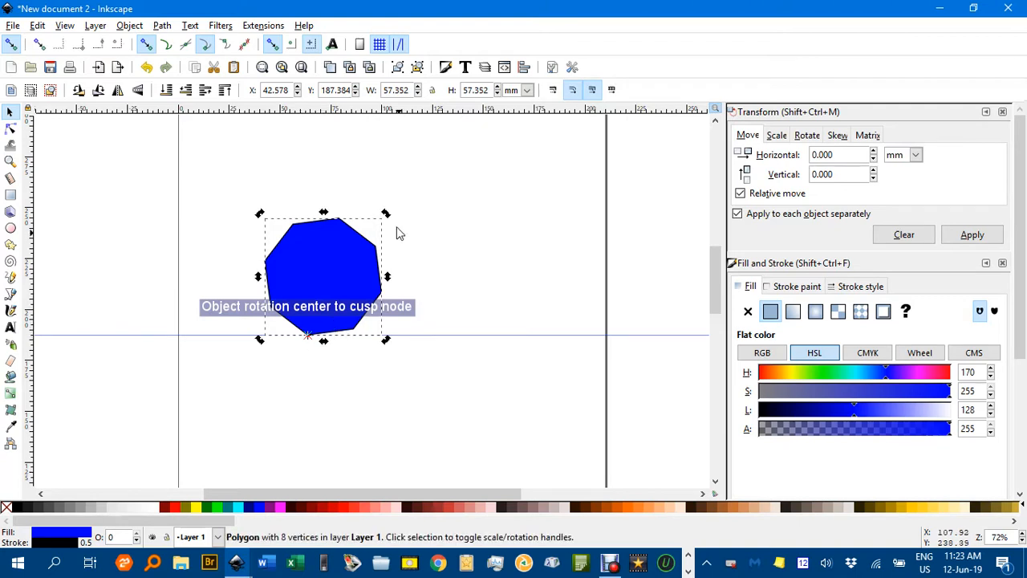
{"action": "left_click_drag", "start_coordinate": [386, 215], "coordinate": [394, 226]}
{"action": "left_click_drag", "start_coordinate": [466, 337], "coordinate": [433, 90]}
{"action": "left_click", "coordinate": [249, 163]}
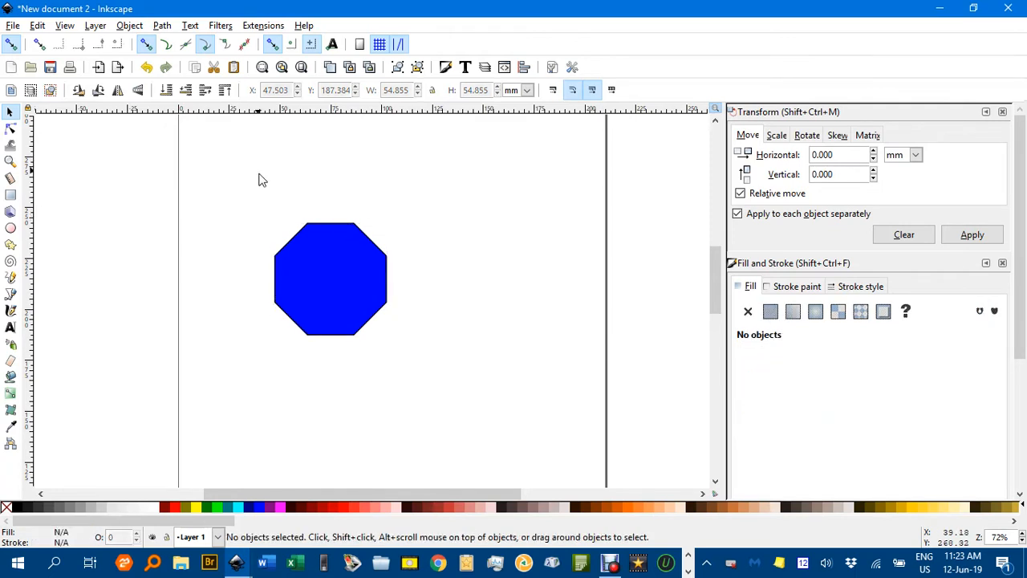
Duplicate the blue octagon and snap the copy against its right side, corner to corner.
{"action": "left_click", "coordinate": [334, 269]}
{"action": "key", "text": "ctrl+d"}
{"action": "left_click_drag", "start_coordinate": [334, 268], "coordinate": [474, 282]}
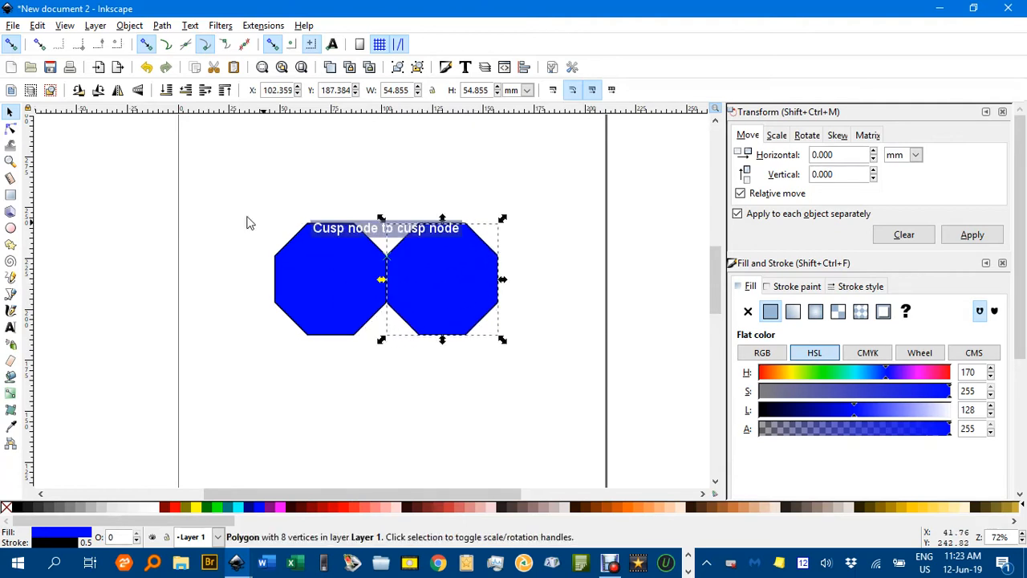
{"action": "left_click", "coordinate": [224, 193]}
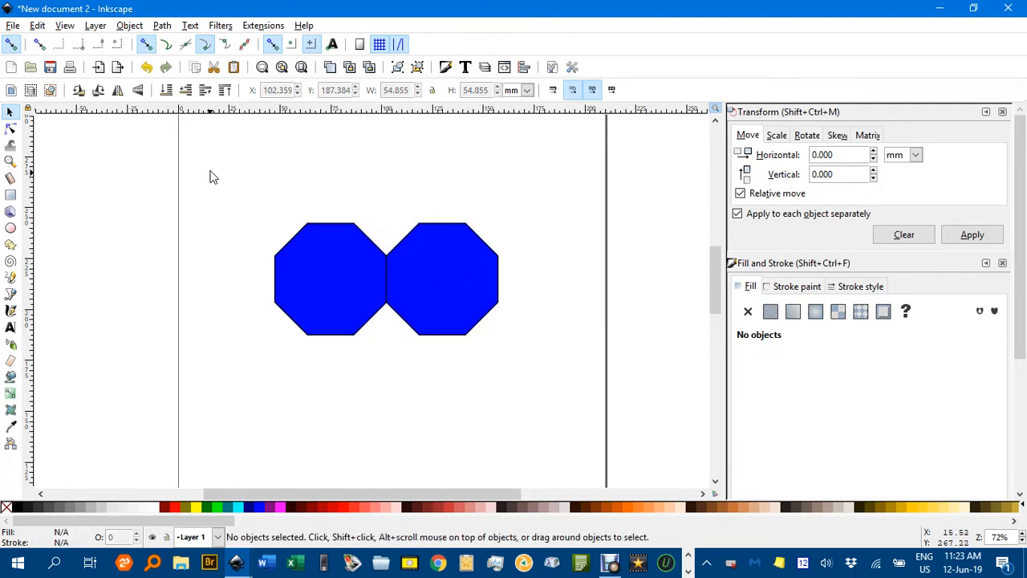
Duplicate both octagons together and snap the copies directly below to form a two-by-two block.
{"action": "left_click", "coordinate": [205, 45]}
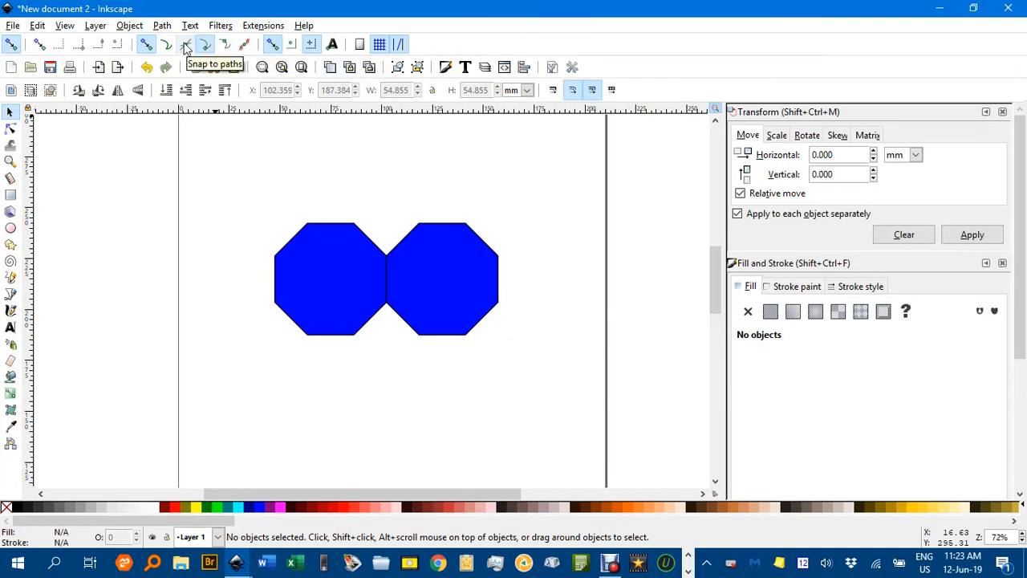
{"action": "left_click_drag", "start_coordinate": [217, 180], "coordinate": [574, 364]}
{"action": "key", "text": "ctrl+d"}
{"action": "left_click_drag", "start_coordinate": [466, 295], "coordinate": [471, 411]}
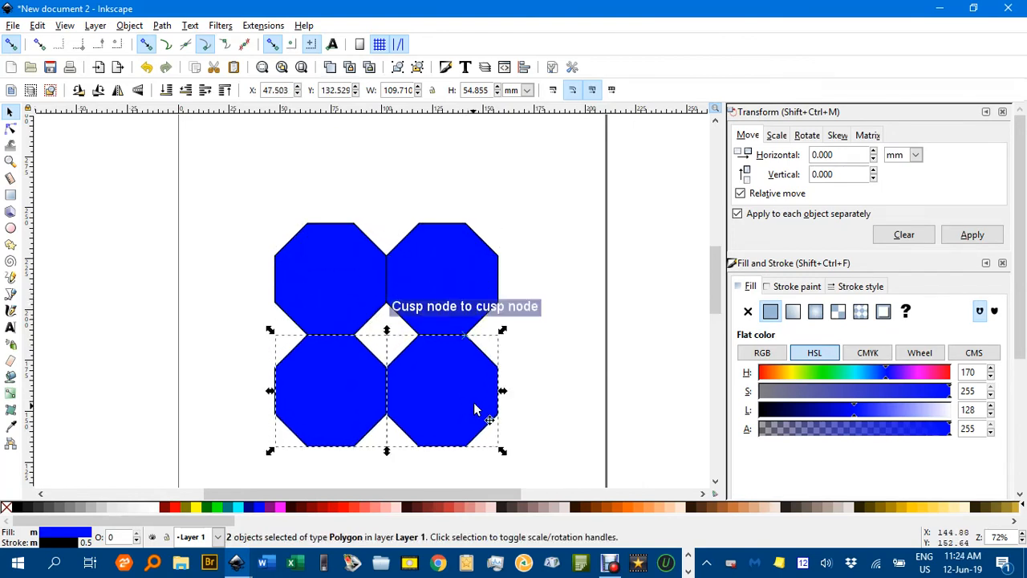
{"action": "left_click_drag", "start_coordinate": [551, 312], "coordinate": [531, 246]}
{"action": "left_click", "coordinate": [526, 231]}
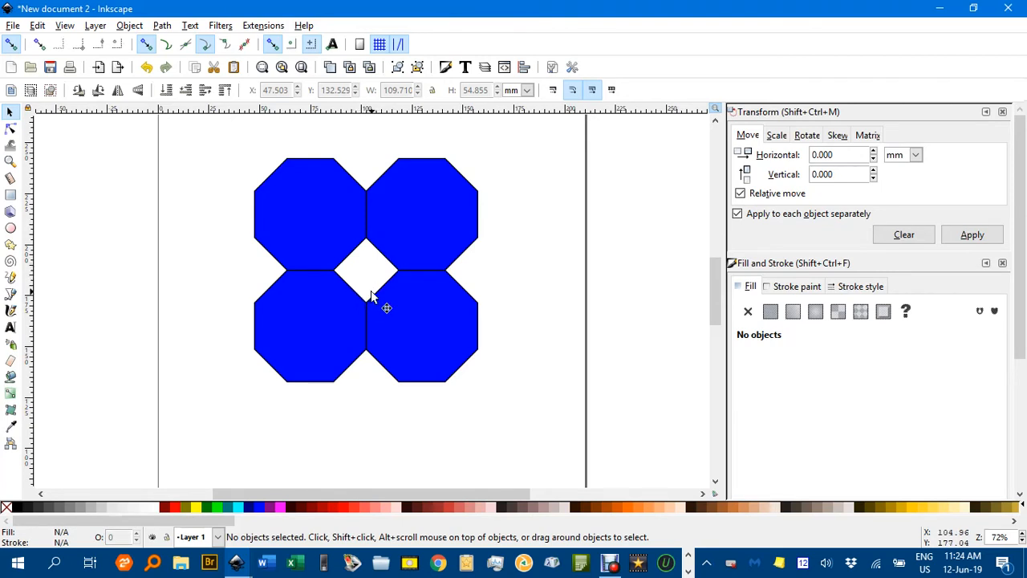
Draw a closed four-node path snapped to the corners of the diamond-shaped gap between the octagons, and fill it yellow.
{"action": "key", "text": "b"}
{"action": "left_click", "coordinate": [366, 238]}
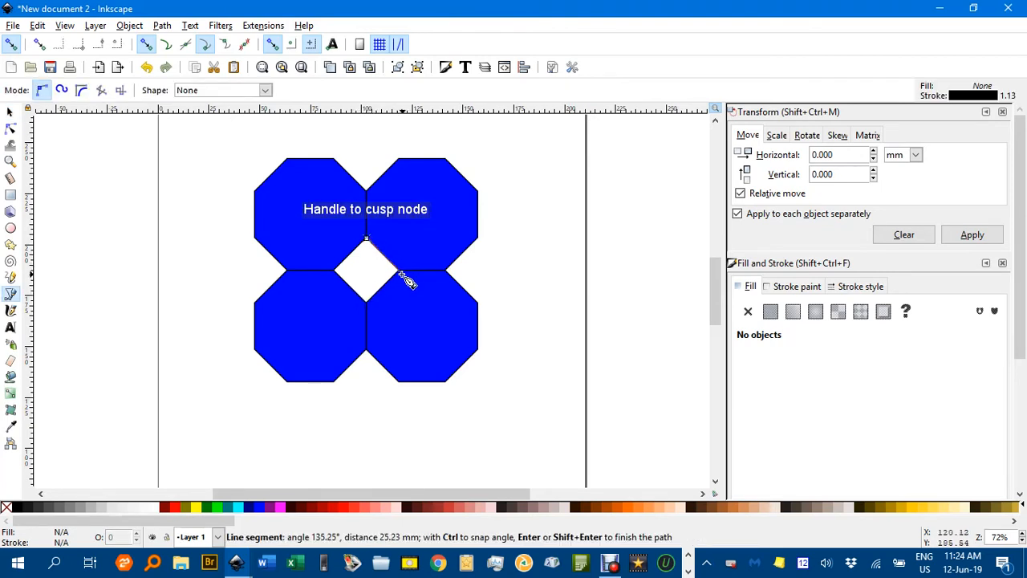
{"action": "left_click", "coordinate": [398, 270]}
{"action": "left_click", "coordinate": [366, 302]}
{"action": "left_click", "coordinate": [333, 270]}
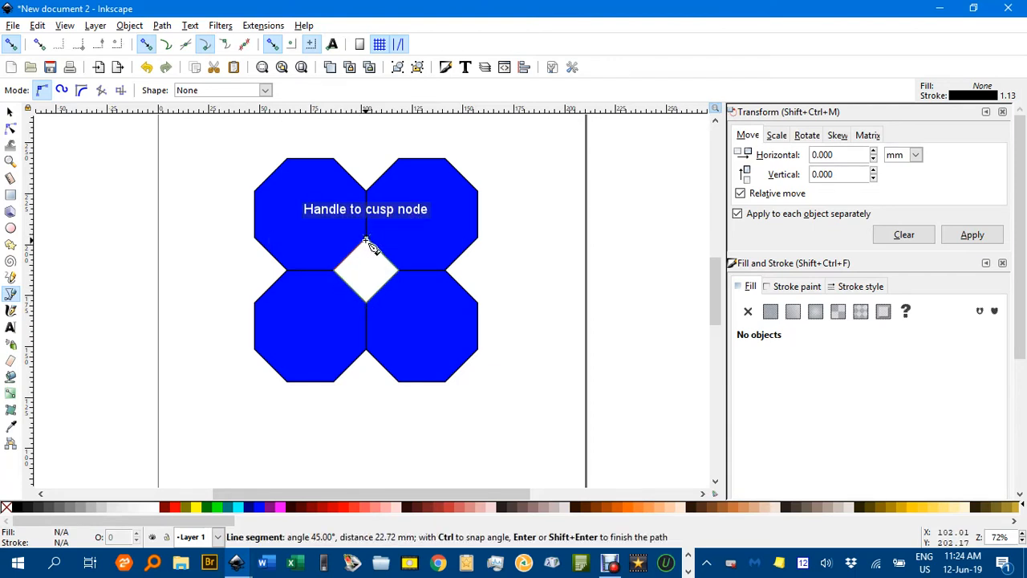
{"action": "left_click", "coordinate": [365, 239]}
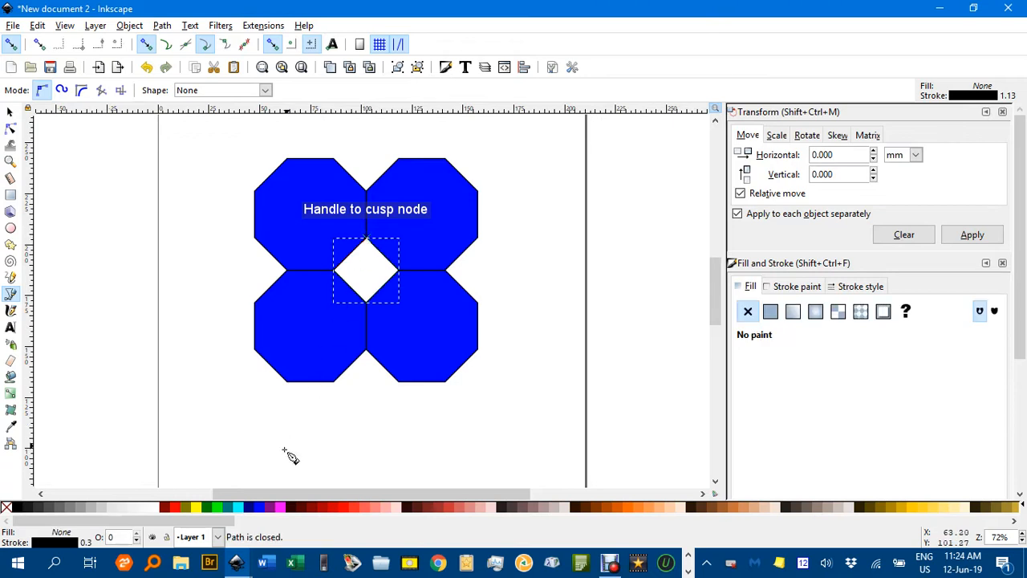
{"action": "left_click", "coordinate": [200, 509]}
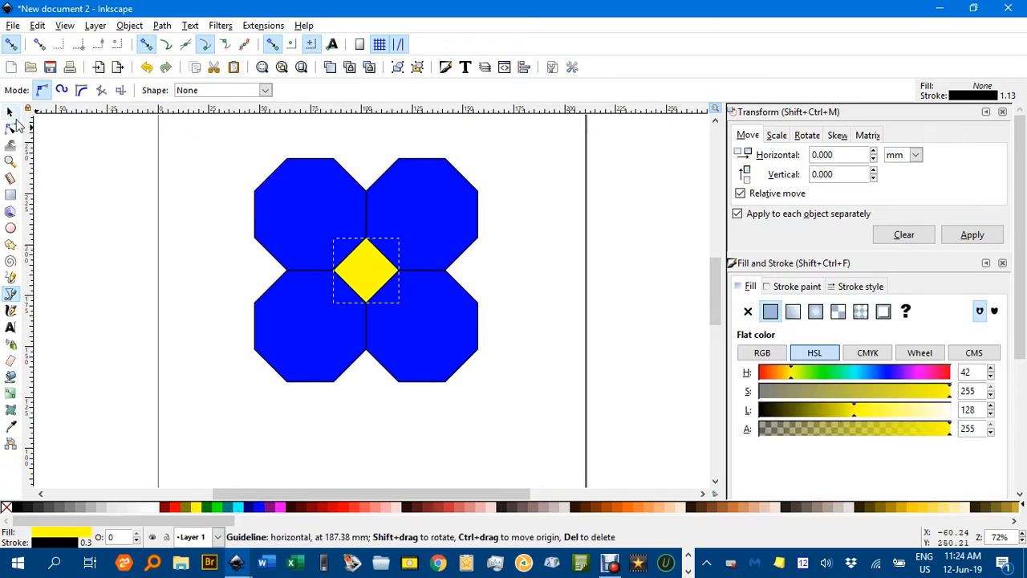
Duplicate the yellow diamond into the notches between the octagons at the top and bottom of the block.
{"action": "left_click", "coordinate": [10, 113]}
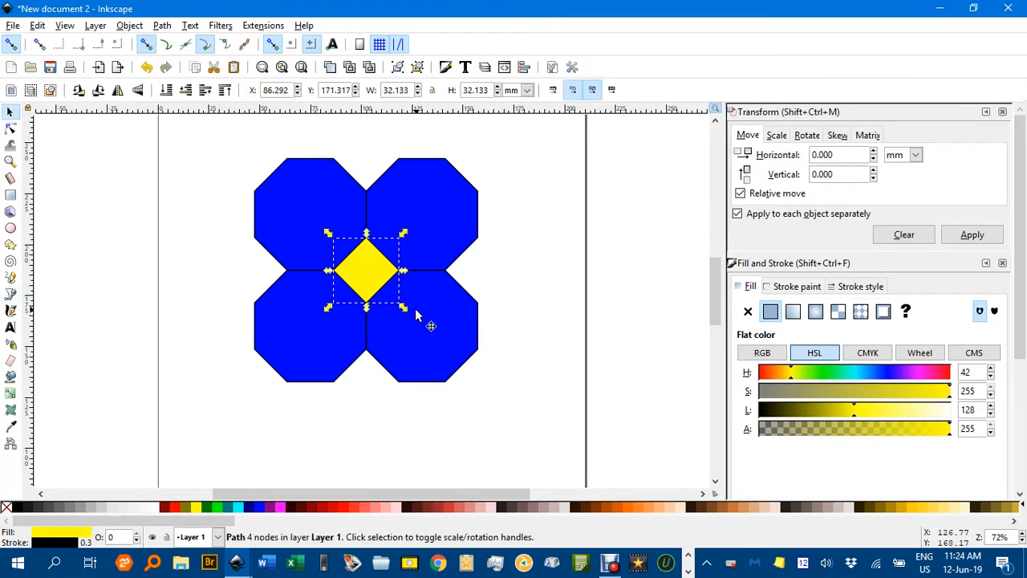
{"action": "key", "text": "ctrl+d"}
{"action": "left_click_drag", "start_coordinate": [360, 259], "coordinate": [358, 149]}
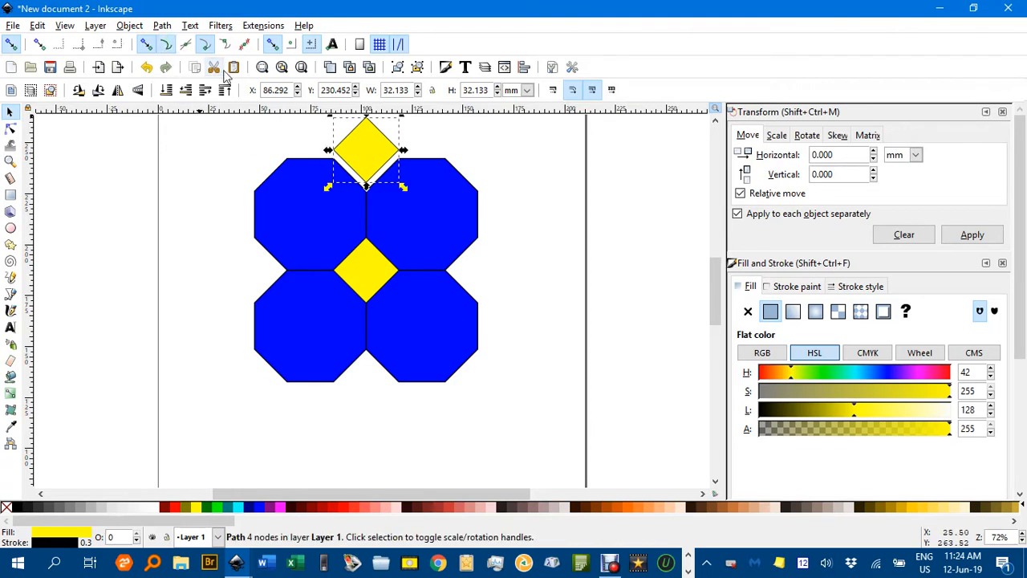
{"action": "left_click_drag", "start_coordinate": [377, 159], "coordinate": [379, 164]}
{"action": "left_click", "coordinate": [357, 287]}
{"action": "key", "text": "ctrl+d"}
{"action": "left_click_drag", "start_coordinate": [377, 284], "coordinate": [384, 396]}
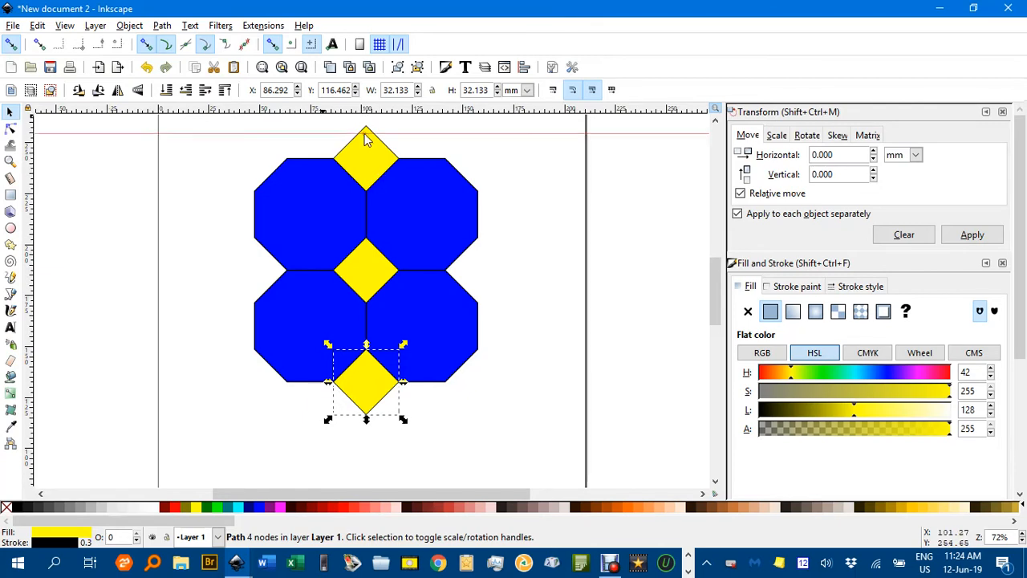
Duplicate the column of three yellow diamonds and snap copies along the left and right sides of the octagon block.
{"action": "scroll", "coordinate": [450, 169], "scroll_direction": "up", "scroll_amount": 1}
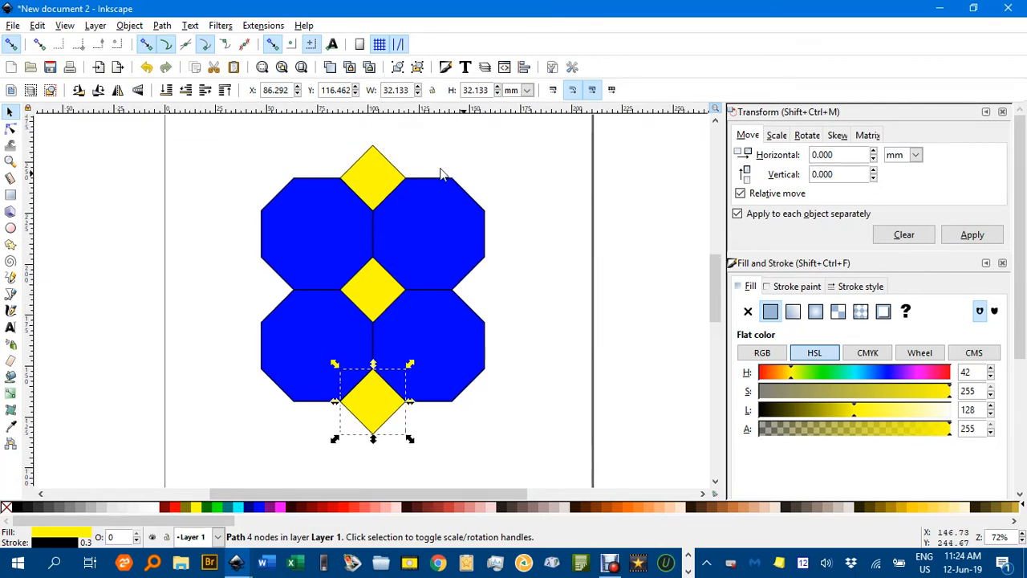
{"action": "left_click_drag", "start_coordinate": [321, 123], "coordinate": [418, 463]}
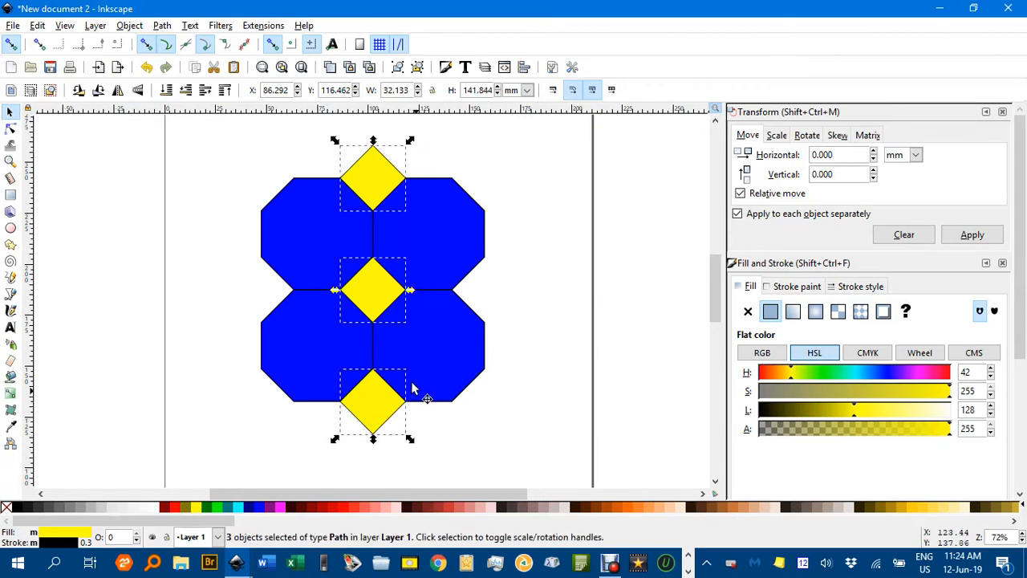
{"action": "left_click_drag", "start_coordinate": [383, 292], "coordinate": [277, 296]}
{"action": "key", "text": "ctrl+d"}
{"action": "left_click", "coordinate": [186, 277]}
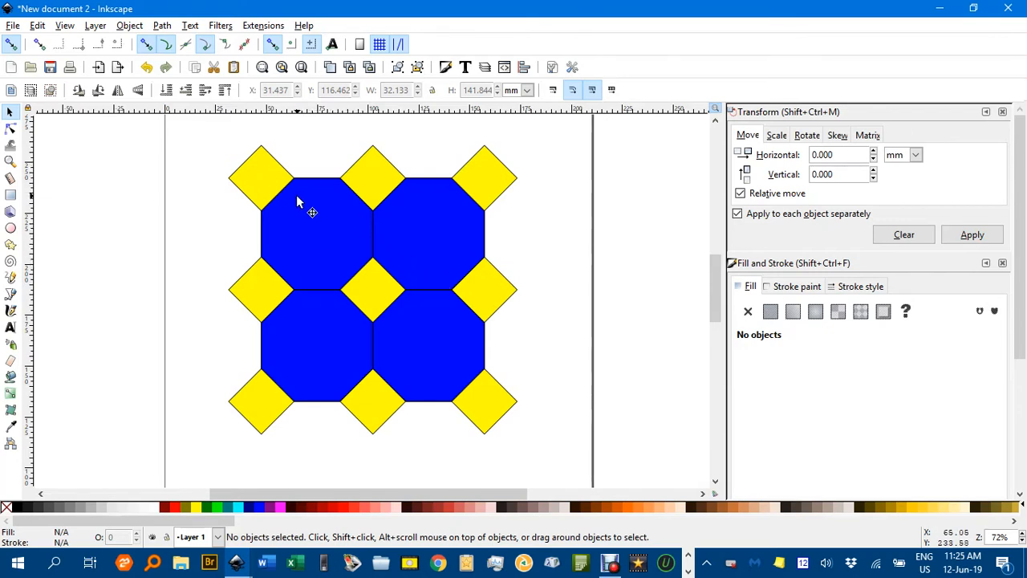
Draw an unfilled rectangle about 110 mm square from the center of the upper-left diamond to the center of the lower-right diamond.
{"action": "key", "text": "r"}
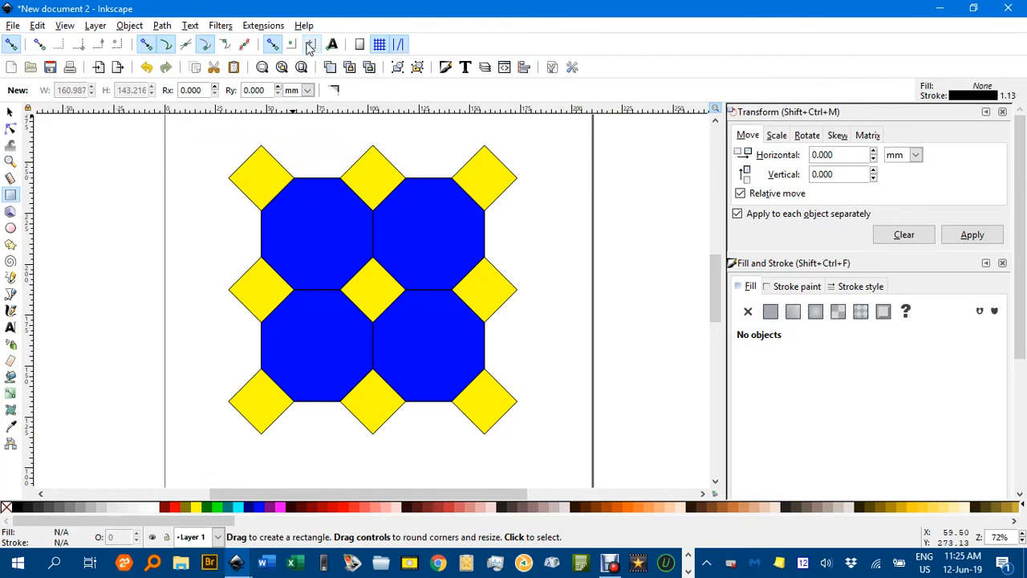
{"action": "left_click_drag", "start_coordinate": [260, 180], "coordinate": [484, 400]}
{"action": "left_click", "coordinate": [11, 116]}
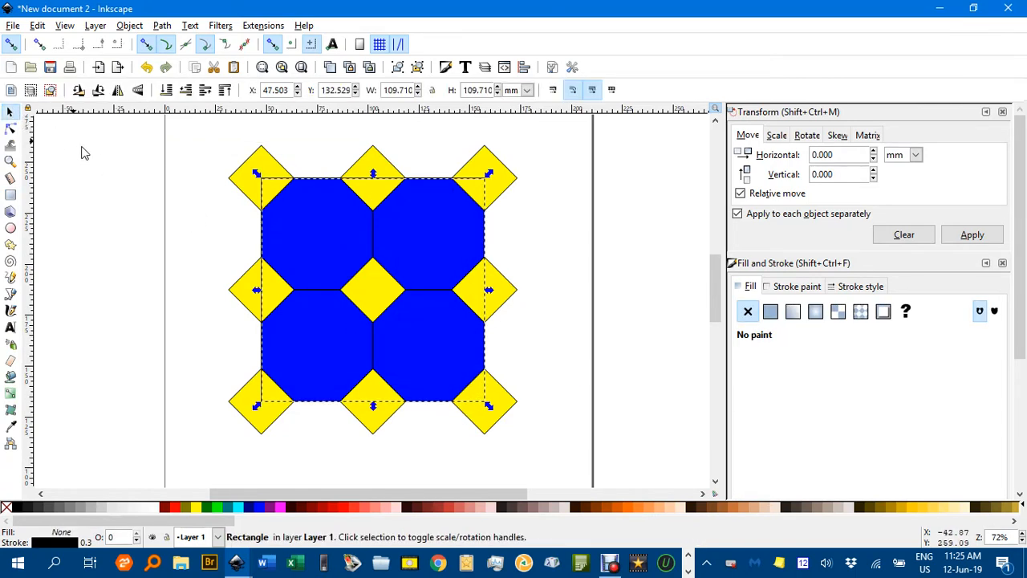
{"action": "left_click", "coordinate": [138, 164]}
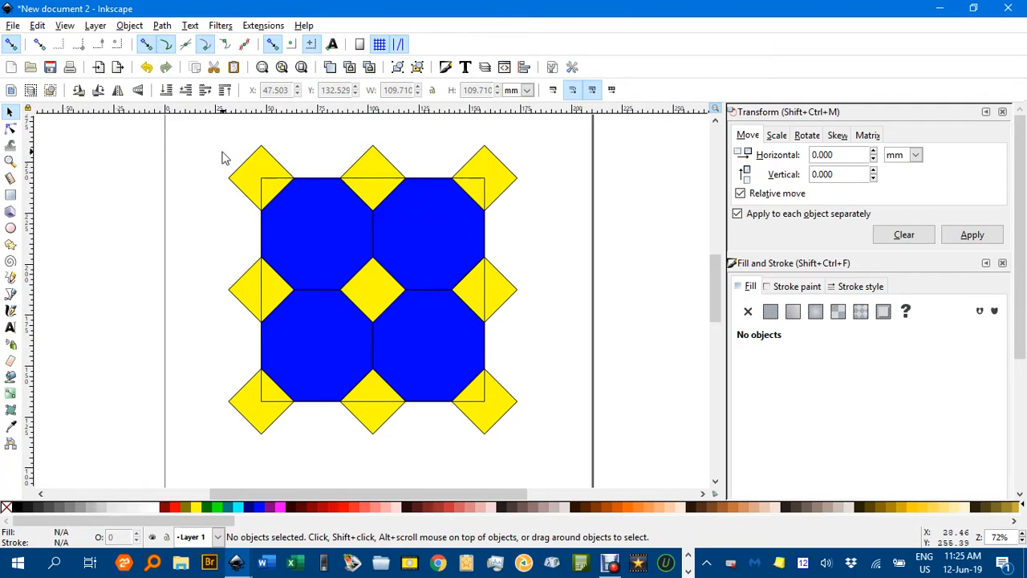
Select all the octagons, diamonds and the rectangle, and set the rectangle as their clip.
{"action": "left_click_drag", "start_coordinate": [180, 128], "coordinate": [592, 478]}
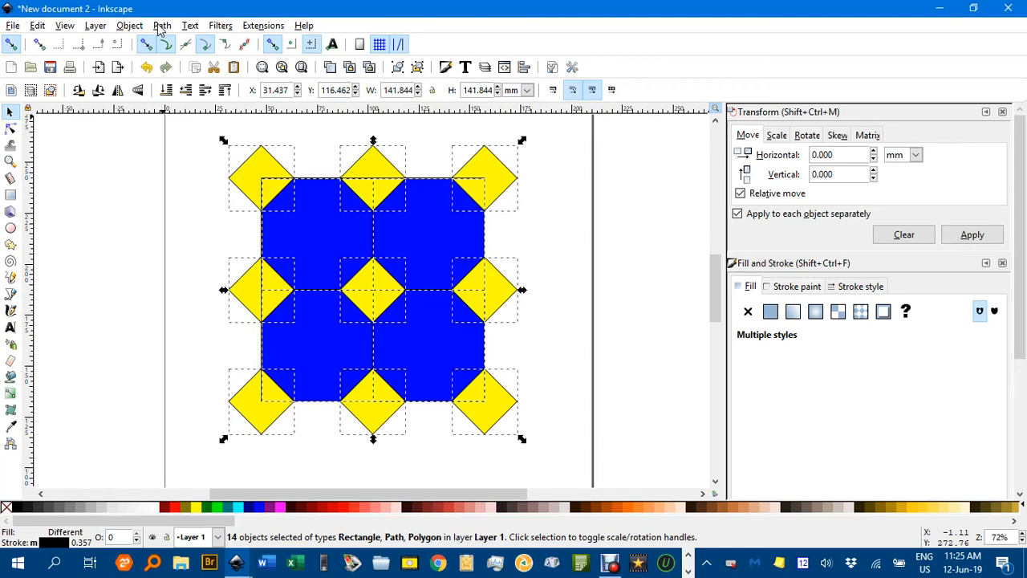
{"action": "left_click", "coordinate": [129, 27]}
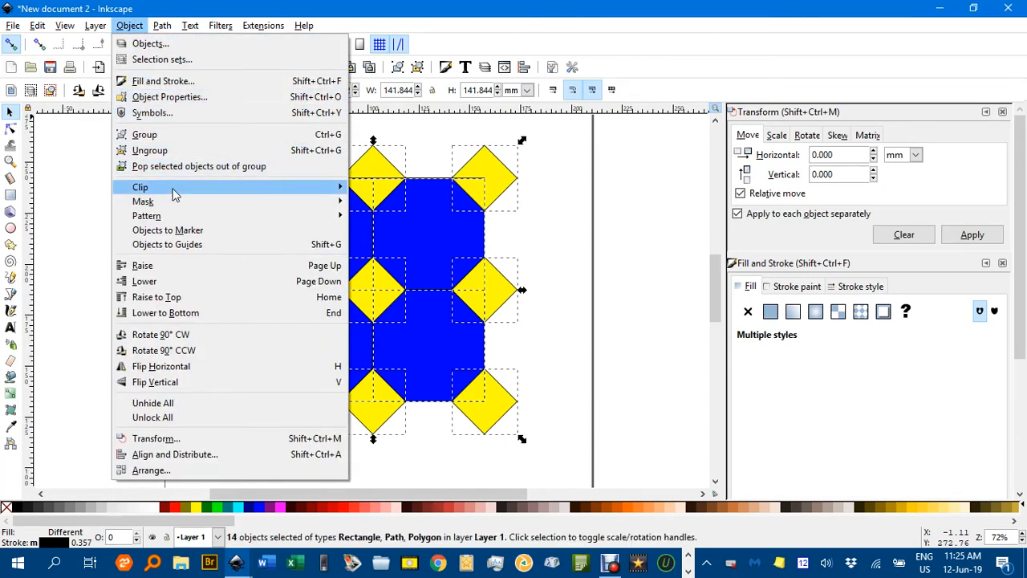
{"action": "mouse_move", "coordinate": [277, 193]}
{"action": "left_click", "coordinate": [373, 189]}
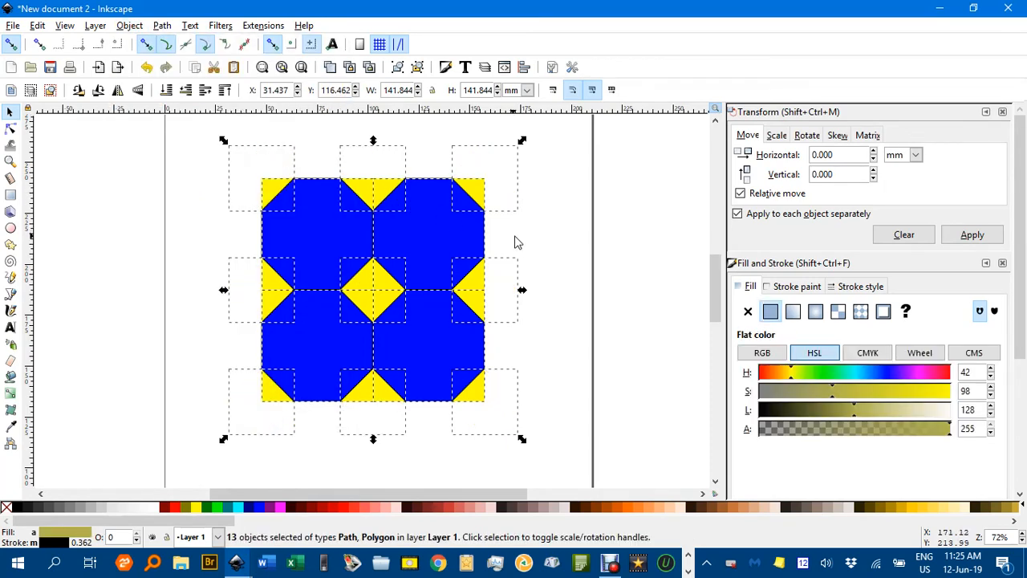
{"action": "left_click", "coordinate": [559, 252]}
Examine the outlines of the blue and yellow shapes along the clipped bottom edge at close range.
{"action": "left_click_drag", "start_coordinate": [446, 379], "coordinate": [453, 289]}
{"action": "scroll", "coordinate": [373, 321], "scroll_direction": "up", "scroll_amount": 6, "text": "ctrl"}
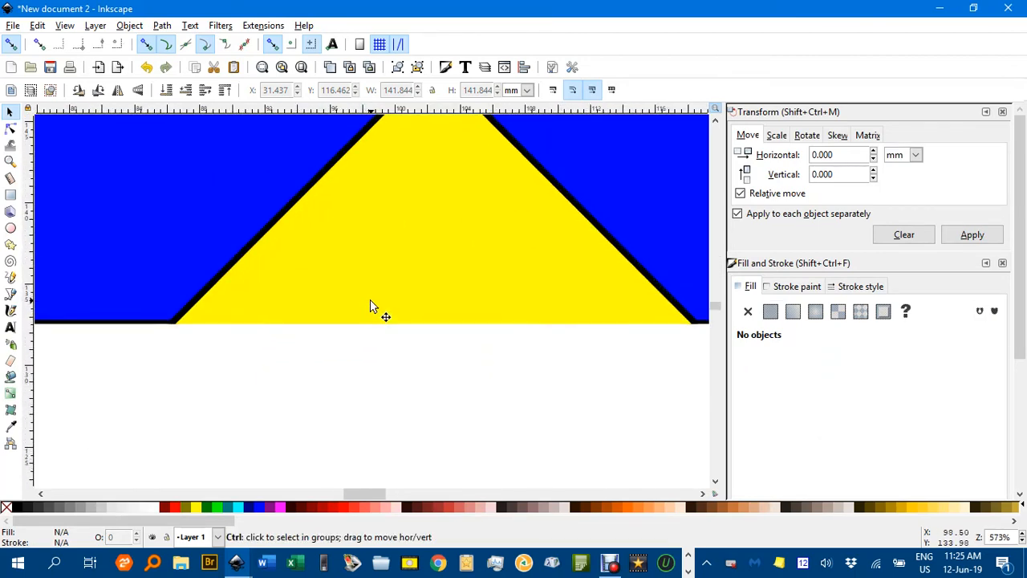
{"action": "scroll", "coordinate": [355, 304], "scroll_direction": "up", "scroll_amount": 2, "text": "ctrl"}
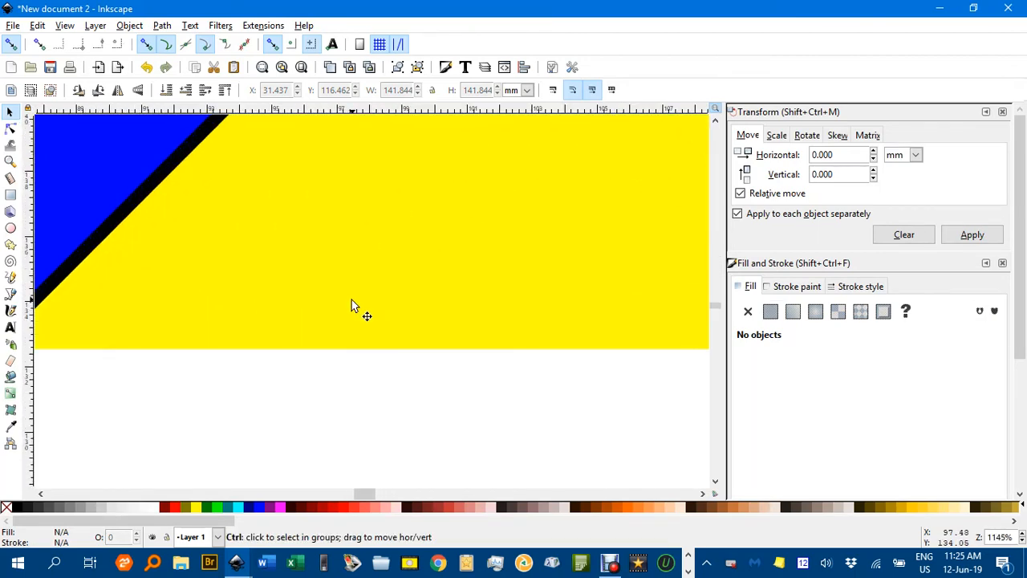
{"action": "scroll", "coordinate": [350, 305], "scroll_direction": "down", "scroll_amount": 3, "text": "ctrl"}
{"action": "scroll", "coordinate": [417, 300], "scroll_direction": "up", "scroll_amount": 2, "text": "ctrl"}
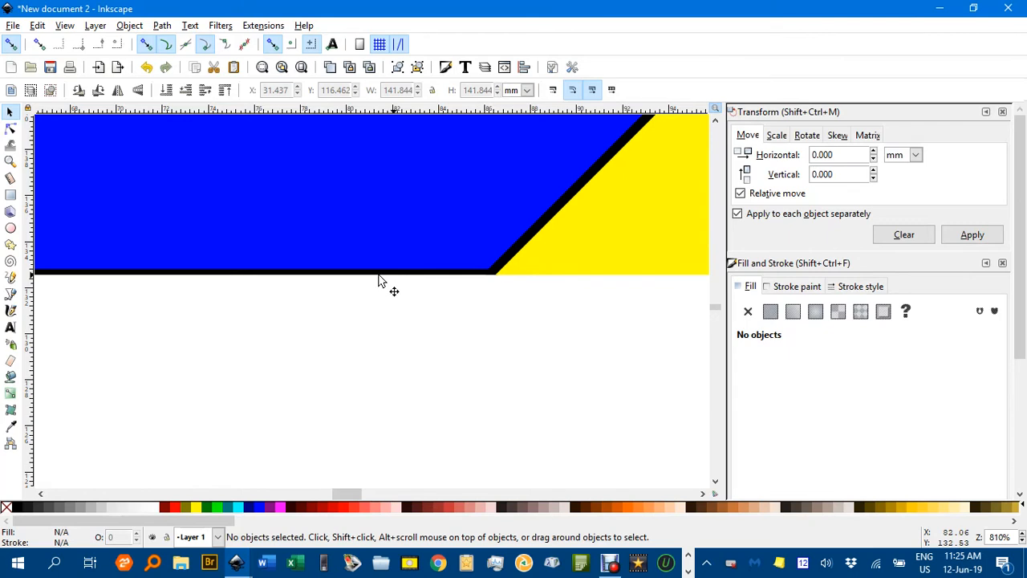
{"action": "scroll", "coordinate": [575, 263], "scroll_direction": "down", "scroll_amount": 1, "text": "ctrl"}
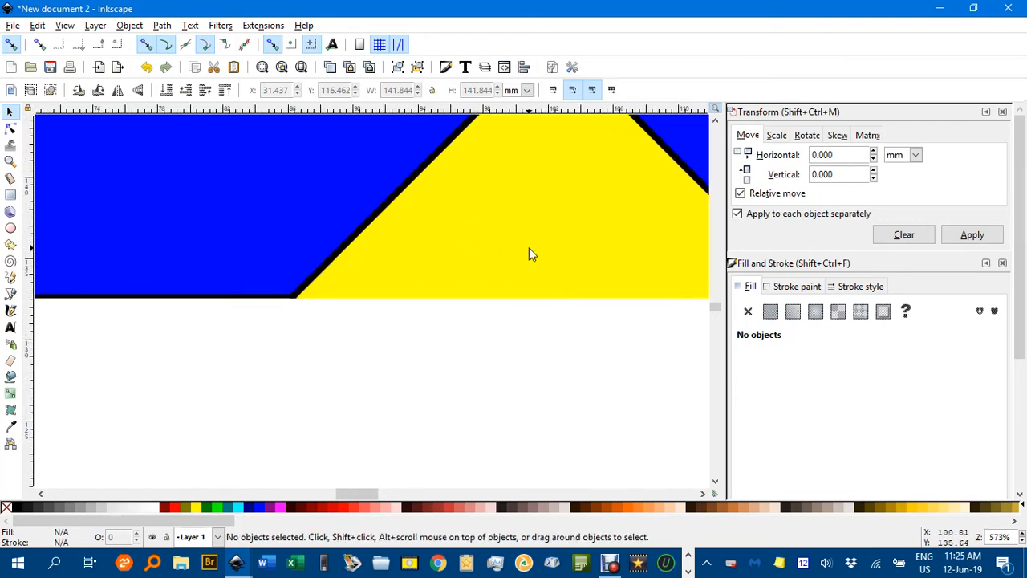
{"action": "scroll", "coordinate": [539, 250], "scroll_direction": "down", "scroll_amount": 3, "text": "ctrl"}
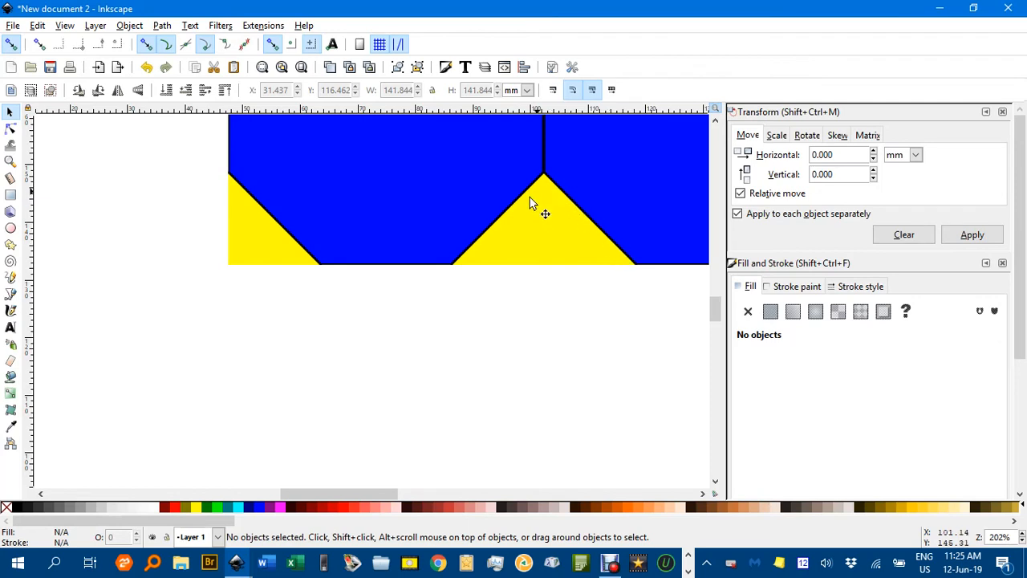
Select the four blue octagons in the clipped tile and recolor their fill to cyan.
{"action": "scroll", "coordinate": [562, 213], "scroll_direction": "down", "scroll_amount": 4, "text": "ctrl"}
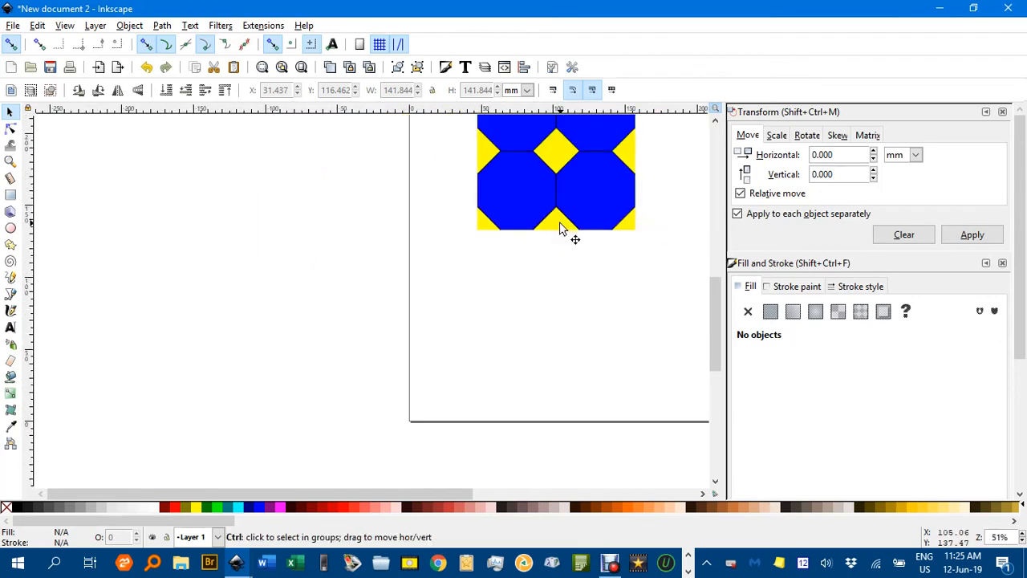
{"action": "left_click_drag", "start_coordinate": [507, 255], "coordinate": [452, 291]}
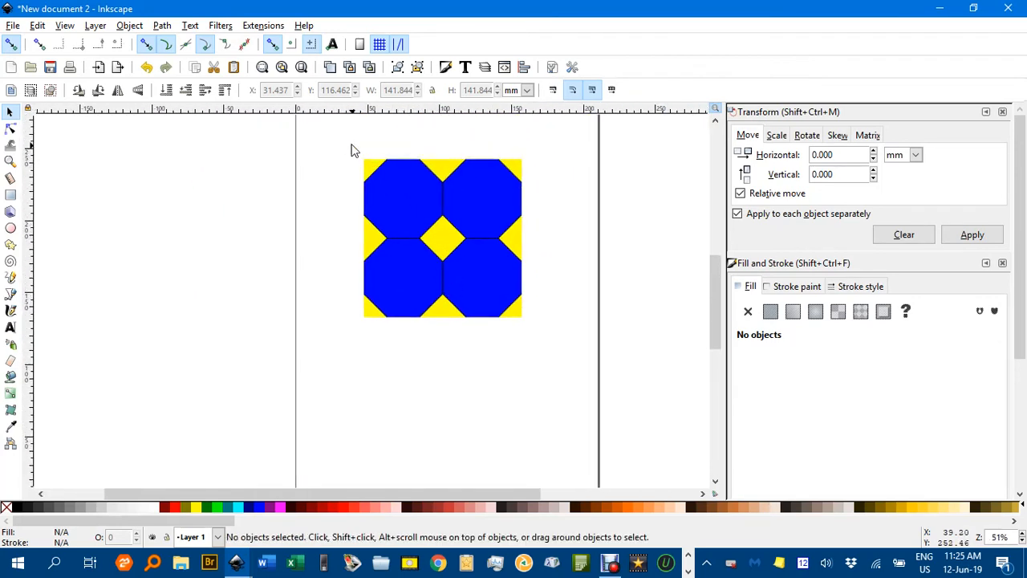
{"action": "left_click", "coordinate": [403, 207], "text": "shift"}
{"action": "left_click", "coordinate": [473, 210], "text": "shift"}
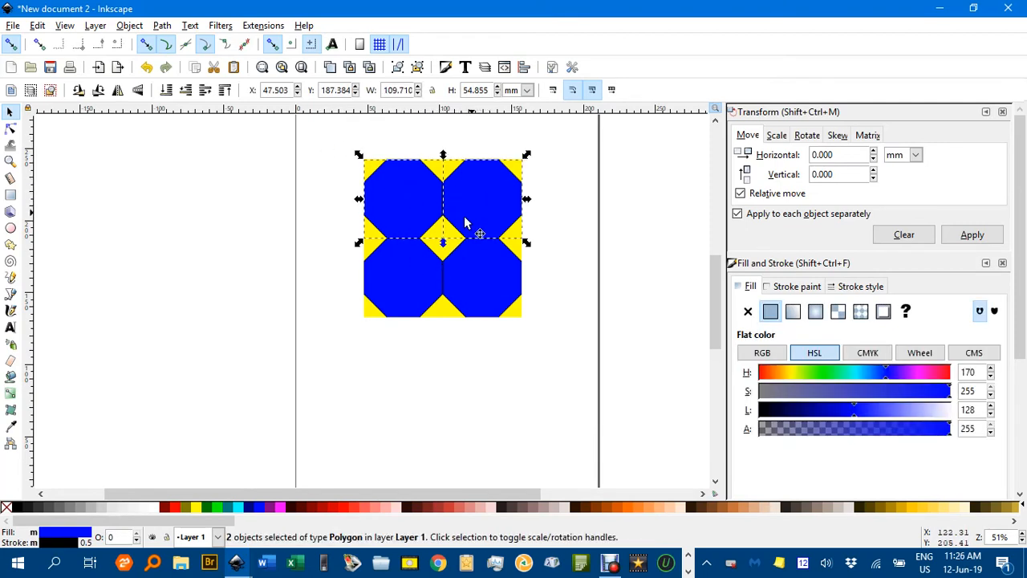
{"action": "left_click", "coordinate": [413, 290], "text": "shift"}
{"action": "left_click", "coordinate": [481, 291], "text": "shift"}
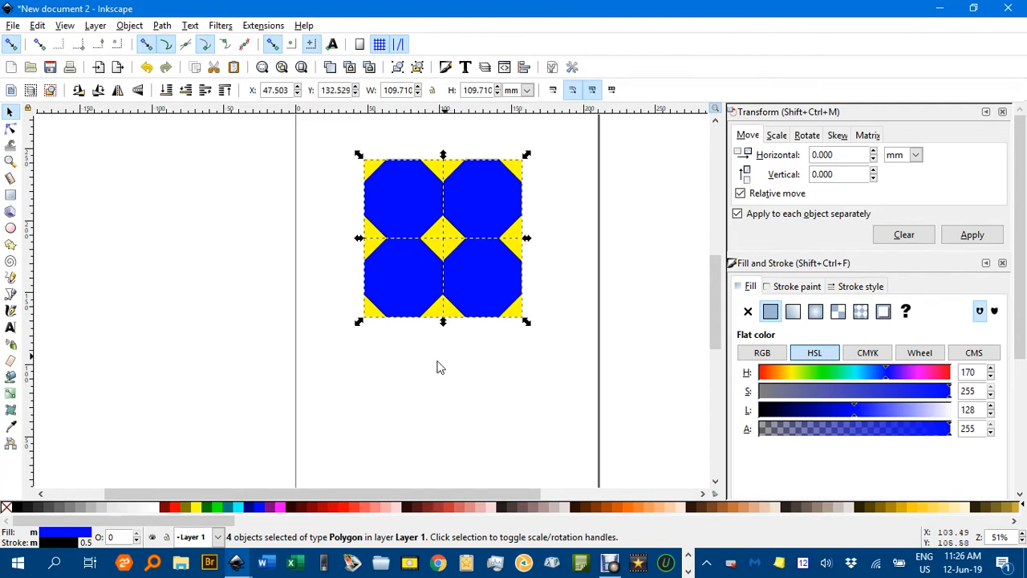
{"action": "left_click", "coordinate": [240, 508]}
{"action": "left_click", "coordinate": [418, 396]}
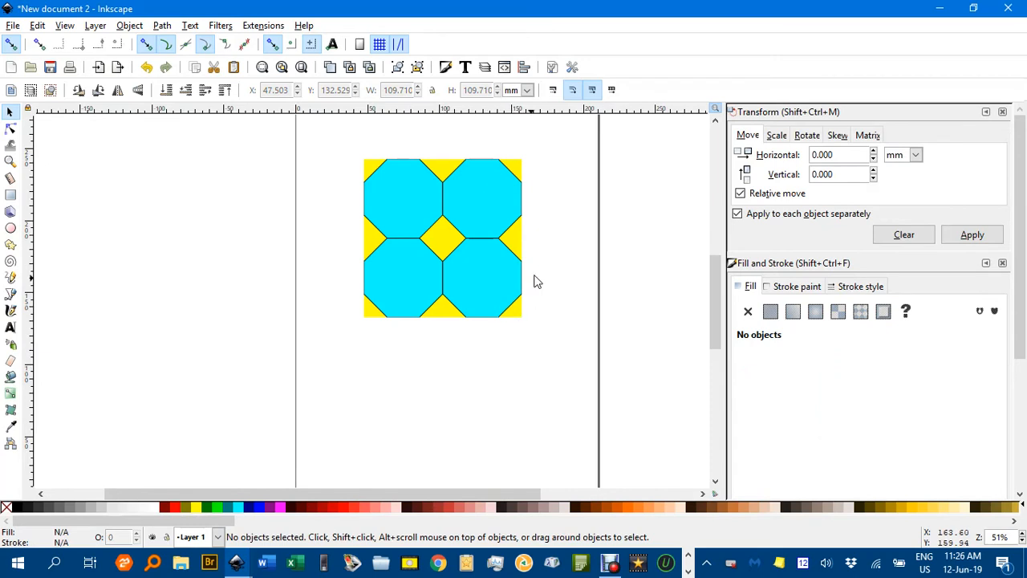
Convert all the octagons and diamonds of the clipped tile to a pattern, and move the resulting square off the page's left side.
{"action": "scroll", "coordinate": [519, 256], "scroll_direction": "right", "scroll_amount": 2}
{"action": "left_click_drag", "start_coordinate": [263, 140], "coordinate": [497, 380]}
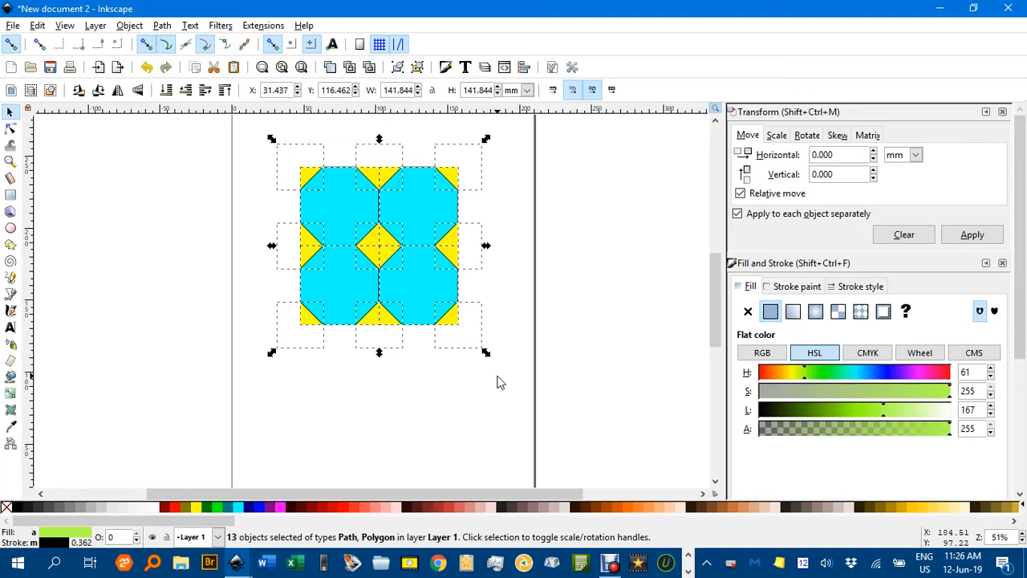
{"action": "key", "text": "alt+i"}
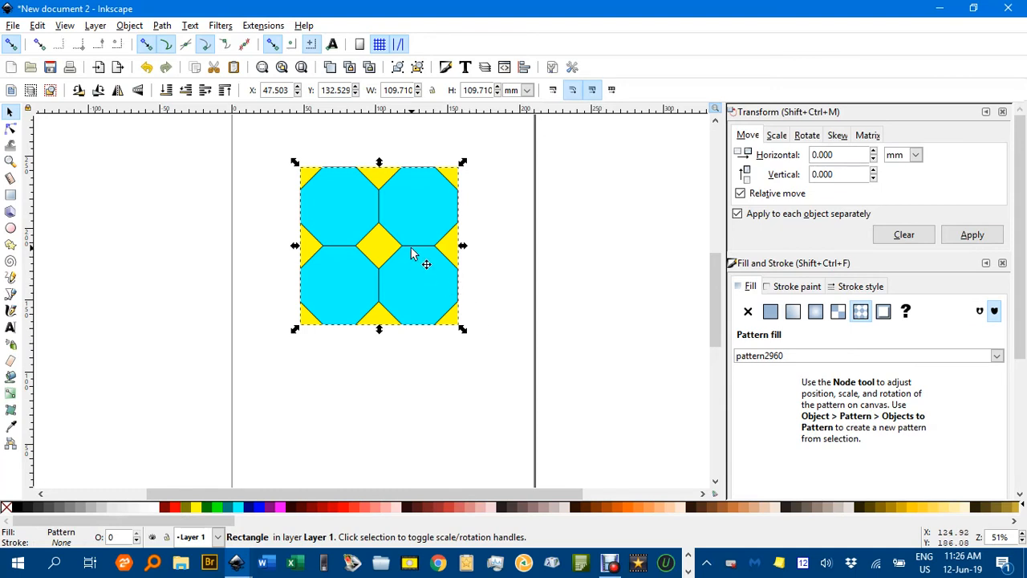
{"action": "left_click_drag", "start_coordinate": [412, 242], "coordinate": [144, 242]}
{"action": "scroll", "coordinate": [301, 242], "scroll_direction": "left", "scroll_amount": 2}
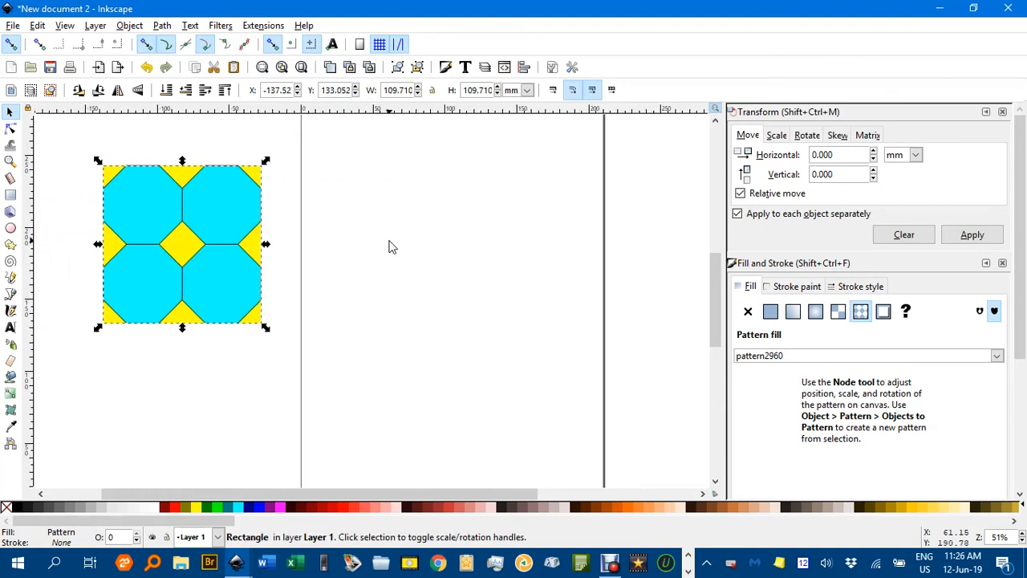
Draw a rectangle about 161 by 191 mm on the page and fill it with the pattern pattern2960.
{"action": "key", "text": "r"}
{"action": "mouse_move", "coordinate": [341, 165]}
{"action": "left_mouse_down"}
{"action": "mouse_move", "coordinate": [355, 201]}
{"action": "mouse_move", "coordinate": [521, 369]}
{"action": "mouse_move", "coordinate": [572, 439]}
{"action": "left_mouse_up"}
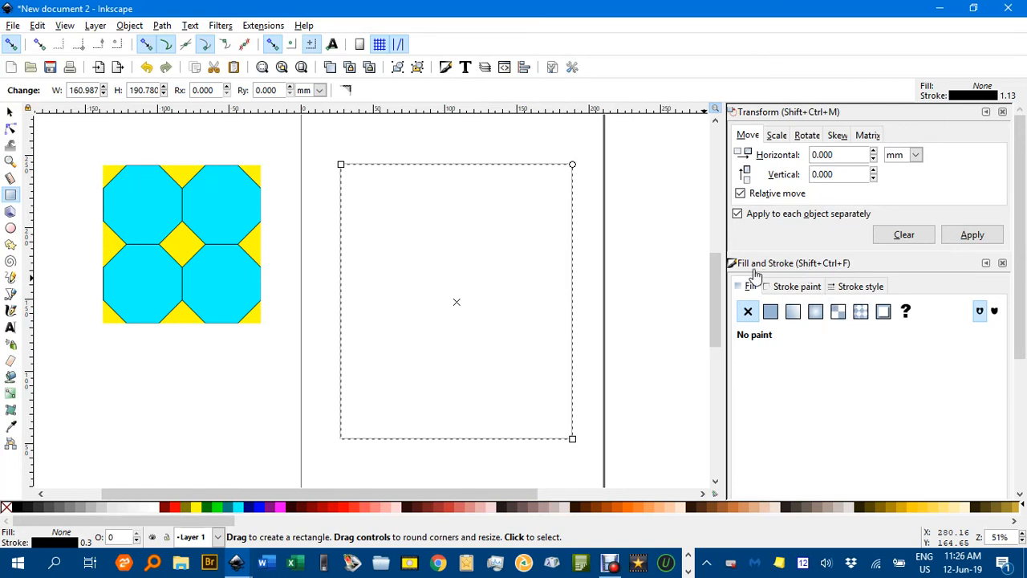
{"action": "left_click", "coordinate": [860, 311]}
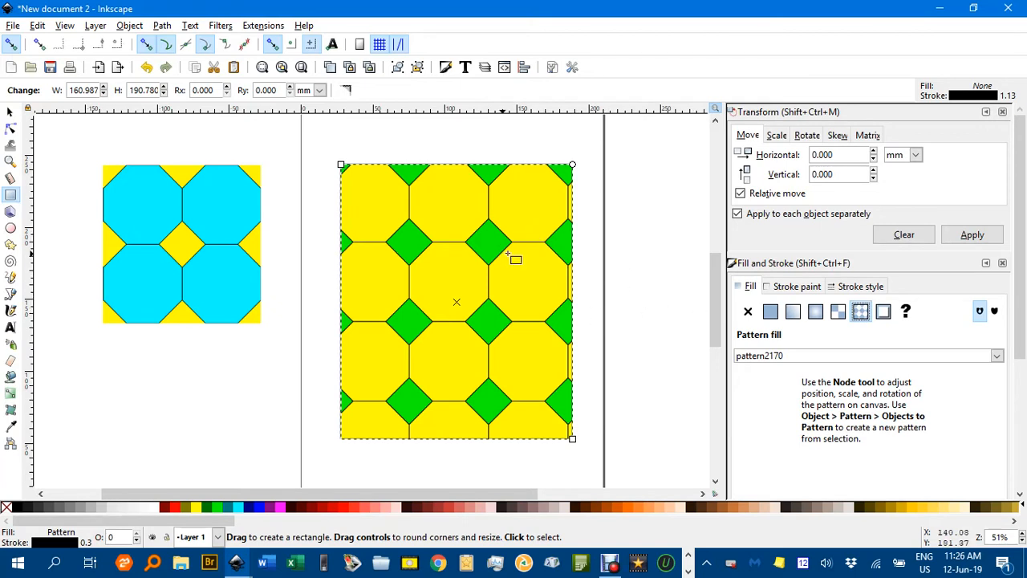
{"action": "left_click", "coordinate": [996, 355]}
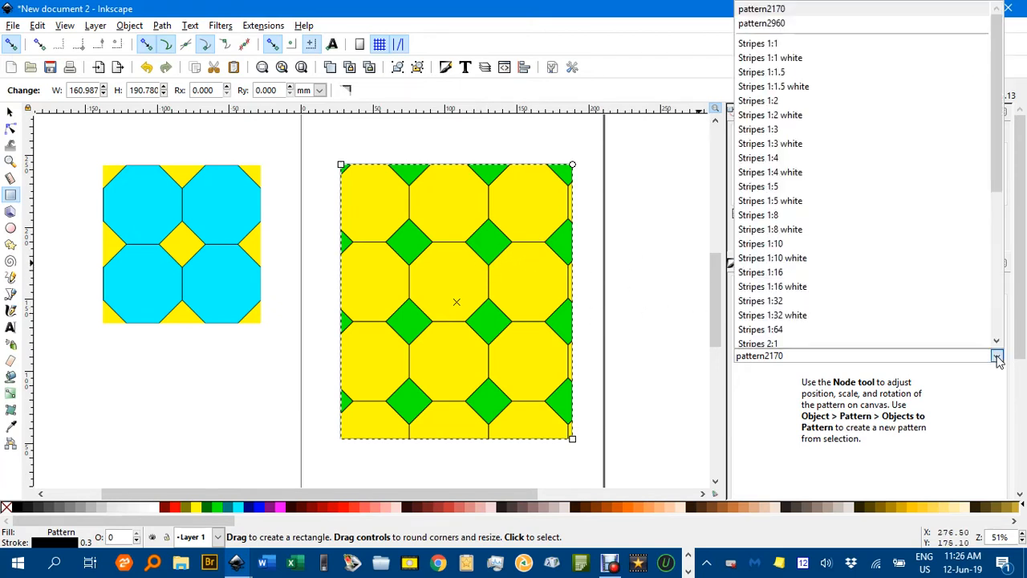
{"action": "left_click", "coordinate": [779, 23]}
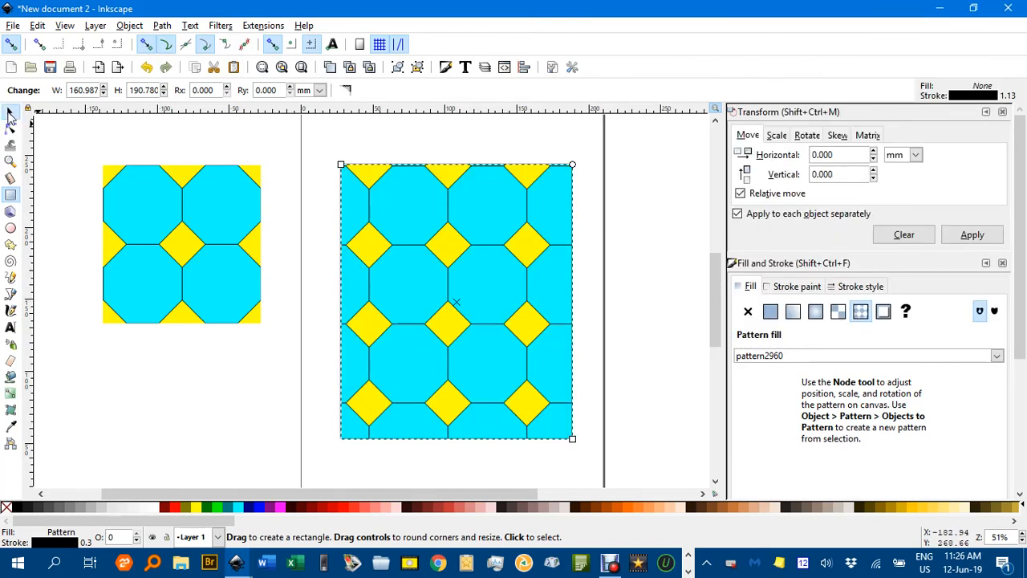
{"action": "left_click", "coordinate": [10, 114]}
{"action": "left_click", "coordinate": [672, 331]}
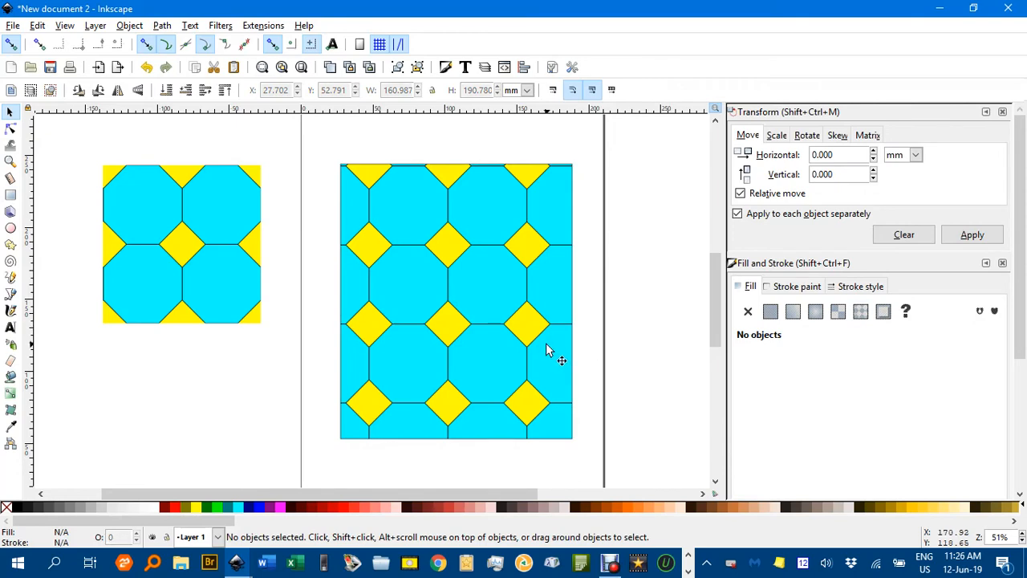
Scale the pattern-filled rectangle down proportionally to about 87 by 103 mm and move it up and right on the page.
{"action": "scroll", "coordinate": [547, 349], "scroll_direction": "up", "scroll_amount": 4, "text": "ctrl"}
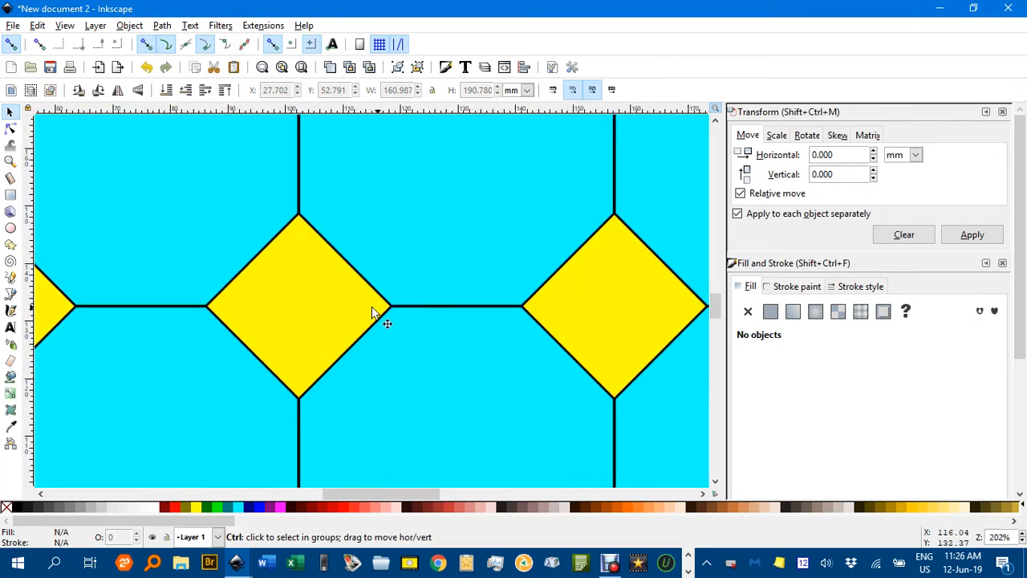
{"action": "scroll", "coordinate": [344, 300], "scroll_direction": "down", "scroll_amount": 4, "text": "ctrl"}
{"action": "scroll", "coordinate": [410, 305], "scroll_direction": "down", "scroll_amount": 2}
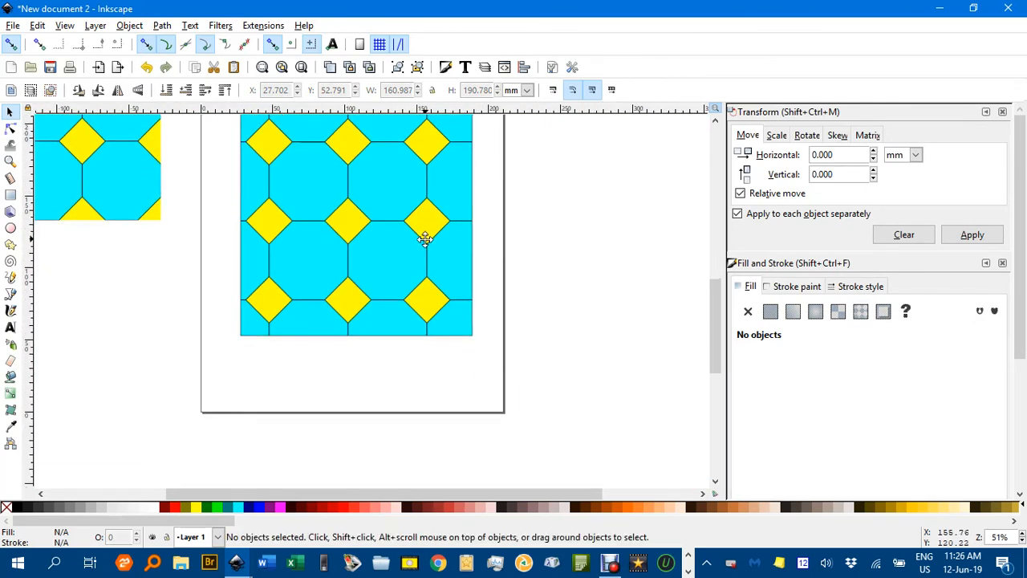
{"action": "left_click", "coordinate": [470, 332]}
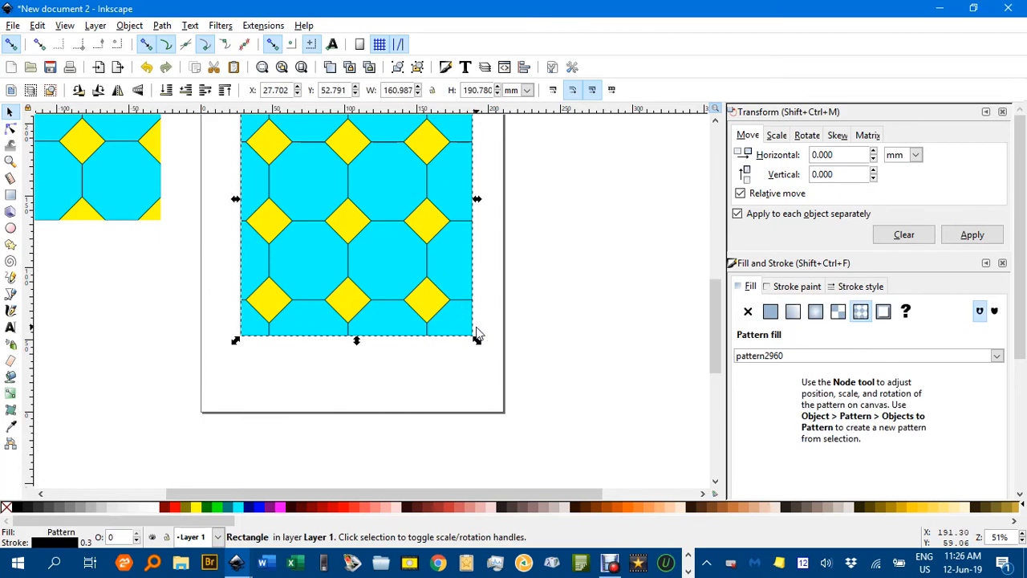
{"action": "left_click_drag", "start_coordinate": [477, 340], "coordinate": [530, 374]}
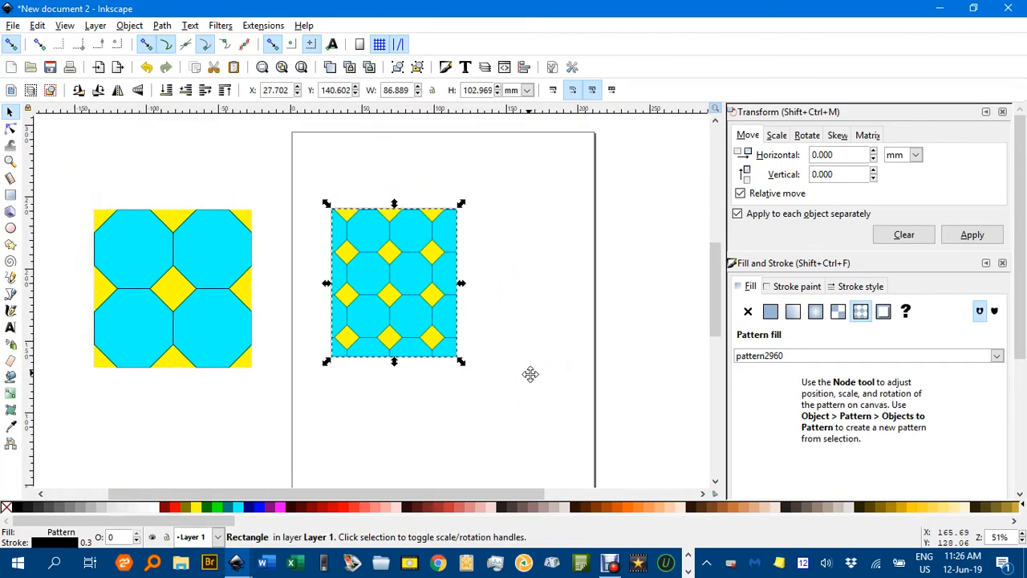
{"action": "left_click_drag", "start_coordinate": [404, 308], "coordinate": [478, 281]}
Try stretching and enlarging the rectangle, including with patterns set to transform along with their objects, and undo each size change.
{"action": "left_click_drag", "start_coordinate": [539, 265], "coordinate": [672, 271]}
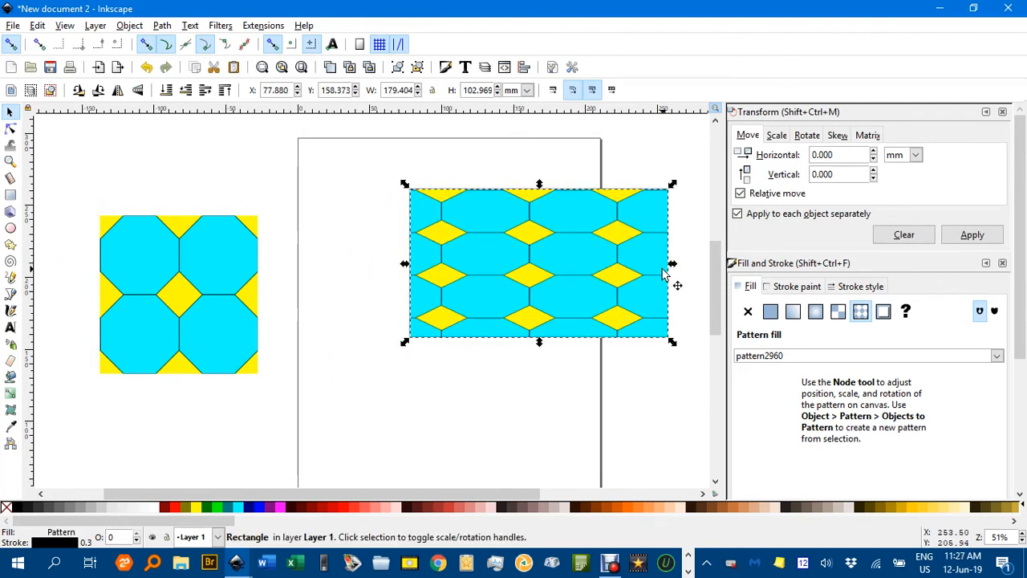
{"action": "key", "text": "ctrl+z"}
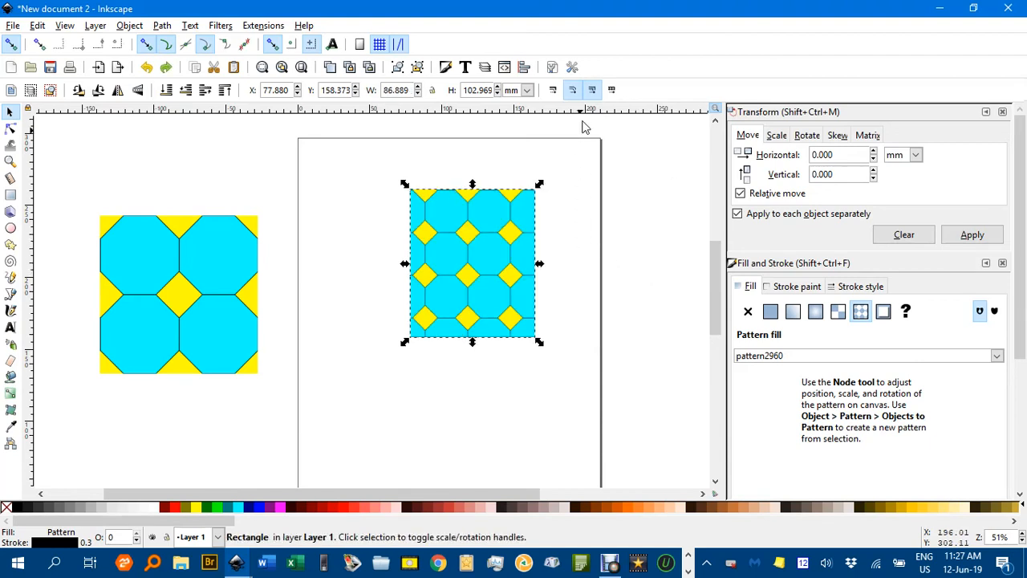
{"action": "left_click", "coordinate": [611, 91]}
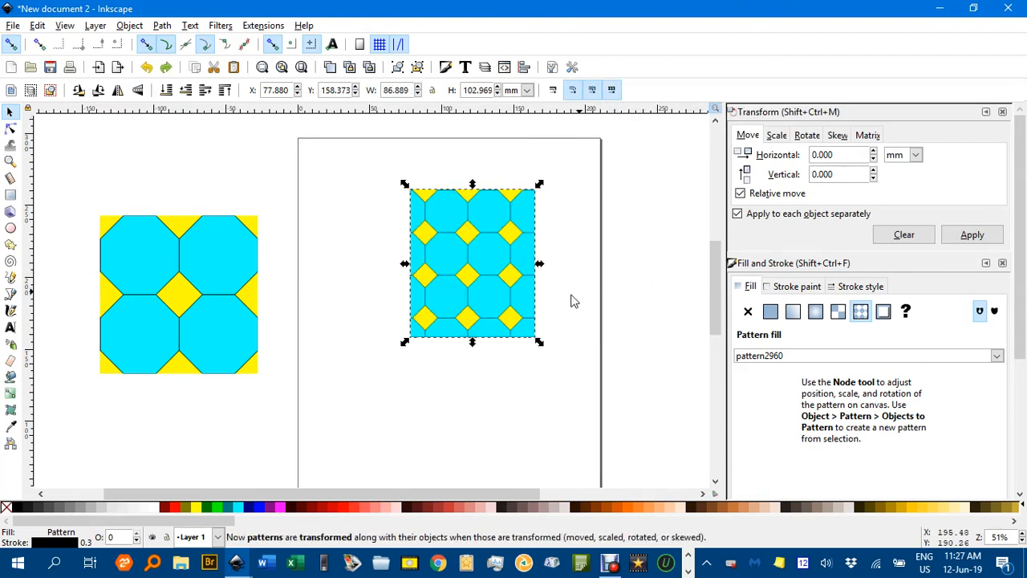
{"action": "left_click_drag", "start_coordinate": [539, 264], "coordinate": [681, 267]}
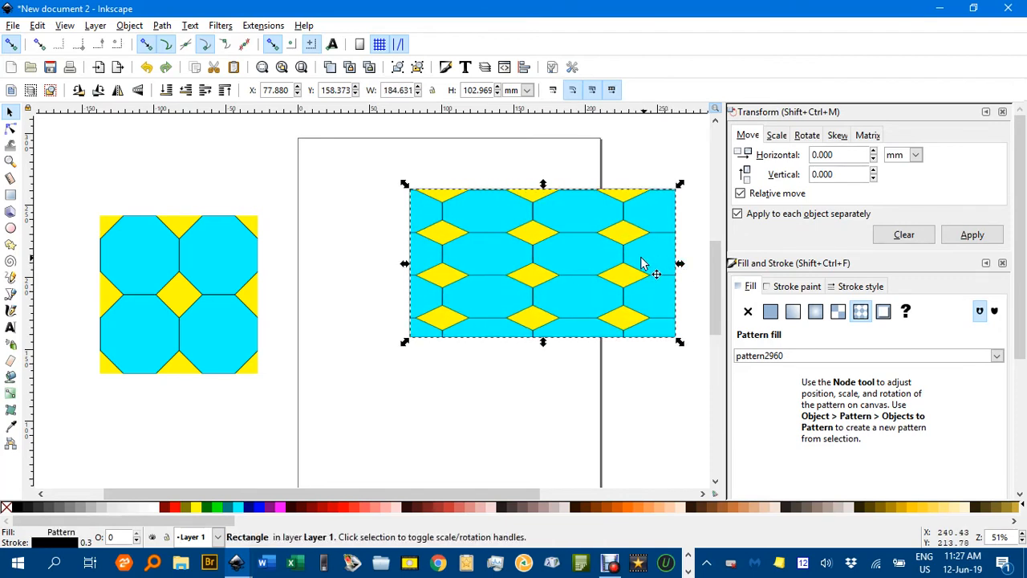
{"action": "left_click_drag", "start_coordinate": [607, 273], "coordinate": [513, 273]}
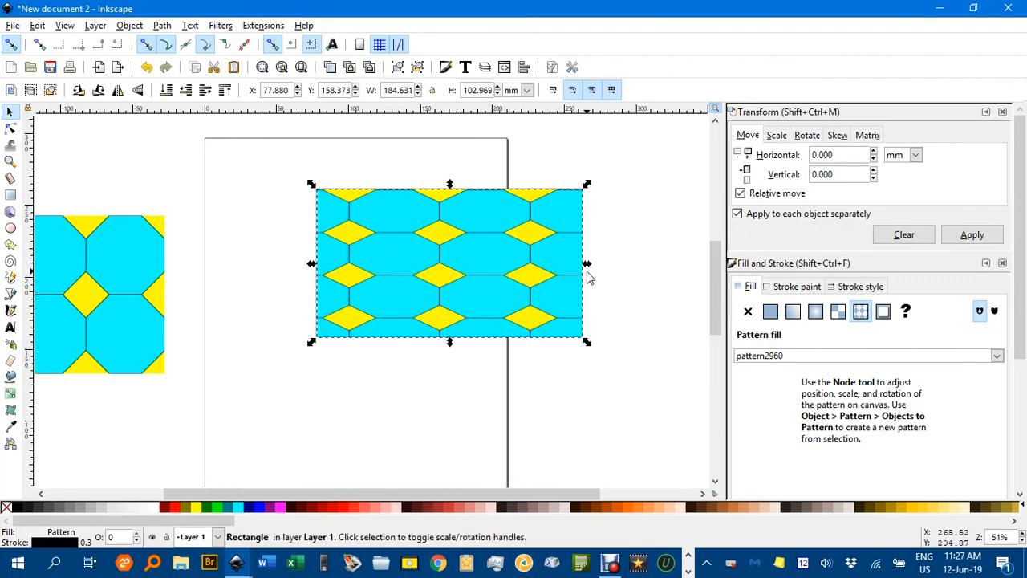
{"action": "key", "text": "ctrl+z"}
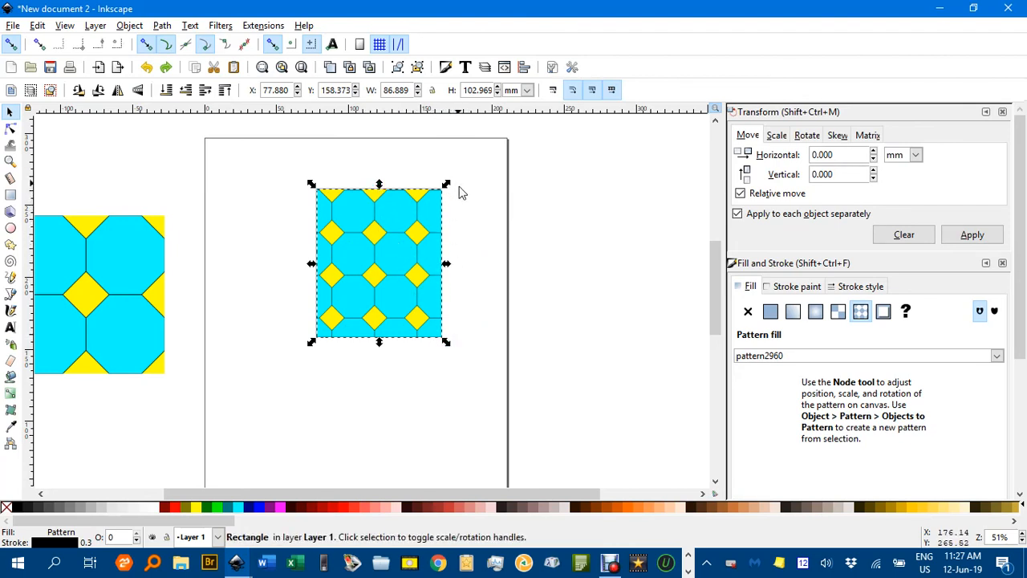
{"action": "left_click_drag", "start_coordinate": [446, 185], "coordinate": [561, 152]}
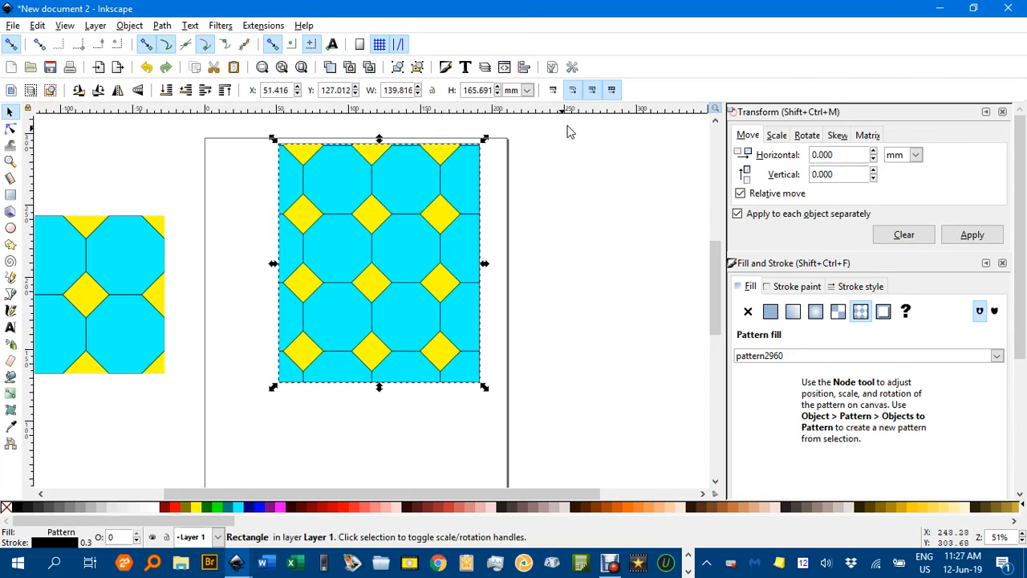
{"action": "key", "text": "ctrl+z"}
Keep patterns fixed when objects are transformed, and enlarge the rectangle to about 364 by 212 mm.
{"action": "left_click", "coordinate": [612, 89]}
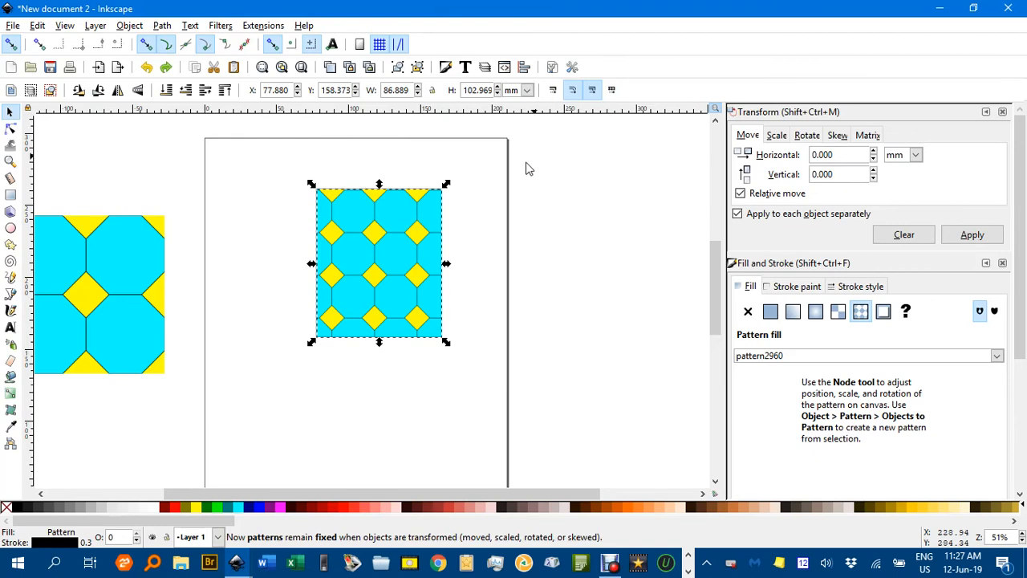
{"action": "left_click_drag", "start_coordinate": [447, 343], "coordinate": [603, 424]}
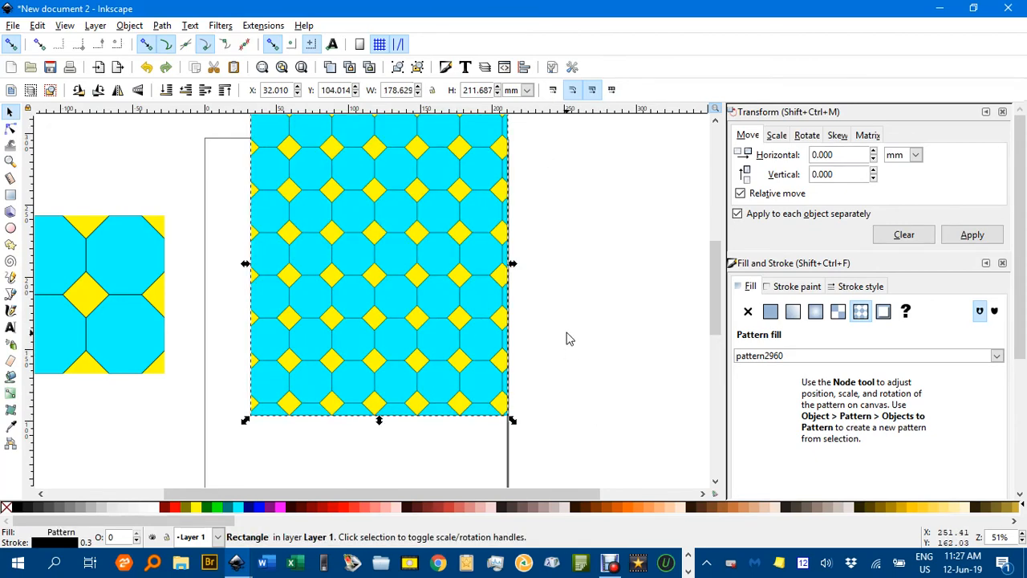
{"action": "scroll", "coordinate": [569, 329], "scroll_direction": "down", "scroll_amount": 1, "text": "ctrl"}
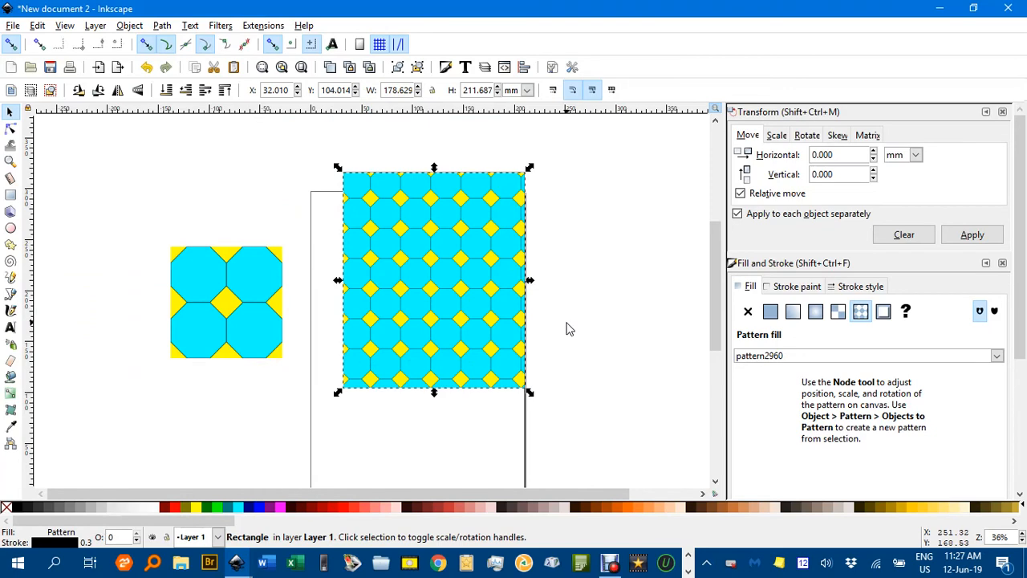
{"action": "left_click_drag", "start_coordinate": [573, 321], "coordinate": [512, 296]}
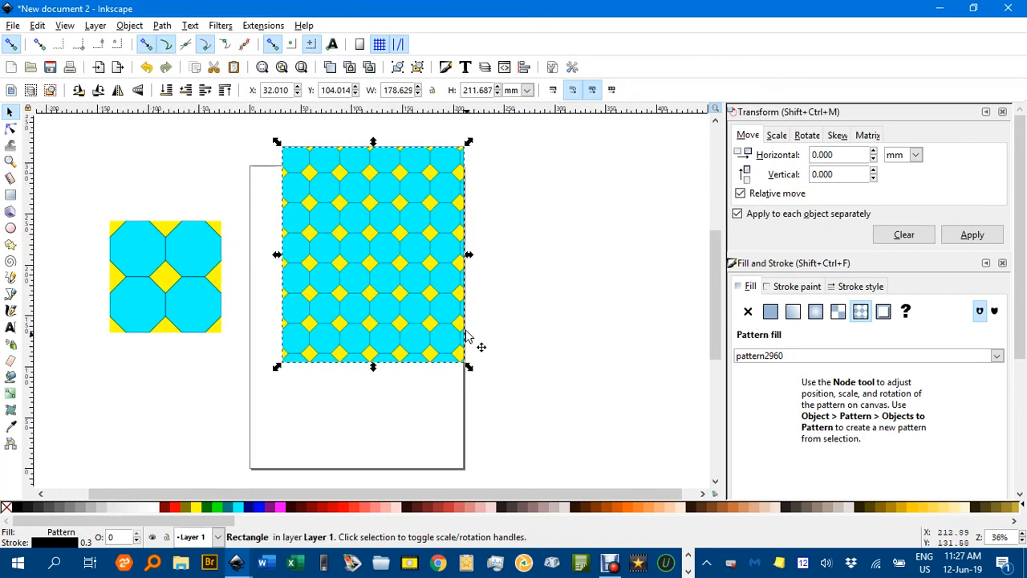
{"action": "left_click_drag", "start_coordinate": [470, 258], "coordinate": [659, 258]}
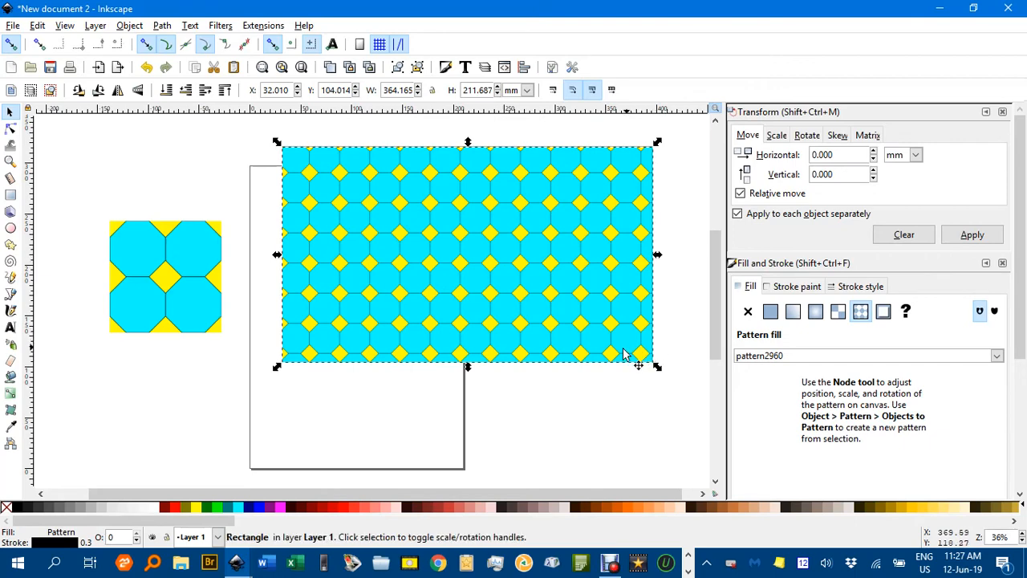
{"action": "left_click", "coordinate": [557, 395]}
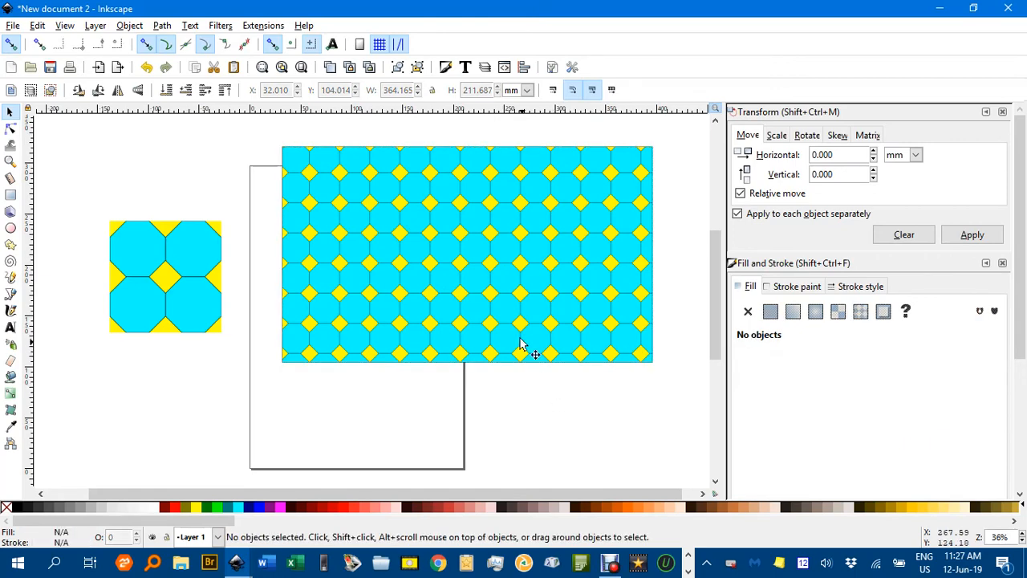
Draw an ellipse about 352 by 478 mm in the empty area beside the original tile, away from the page.
{"action": "scroll", "coordinate": [470, 301], "scroll_direction": "up", "scroll_amount": 2, "text": "ctrl"}
{"action": "scroll", "coordinate": [464, 307], "scroll_direction": "down", "scroll_amount": 4, "text": "ctrl"}
{"action": "scroll", "coordinate": [455, 309], "scroll_direction": "down", "scroll_amount": 1, "text": "ctrl"}
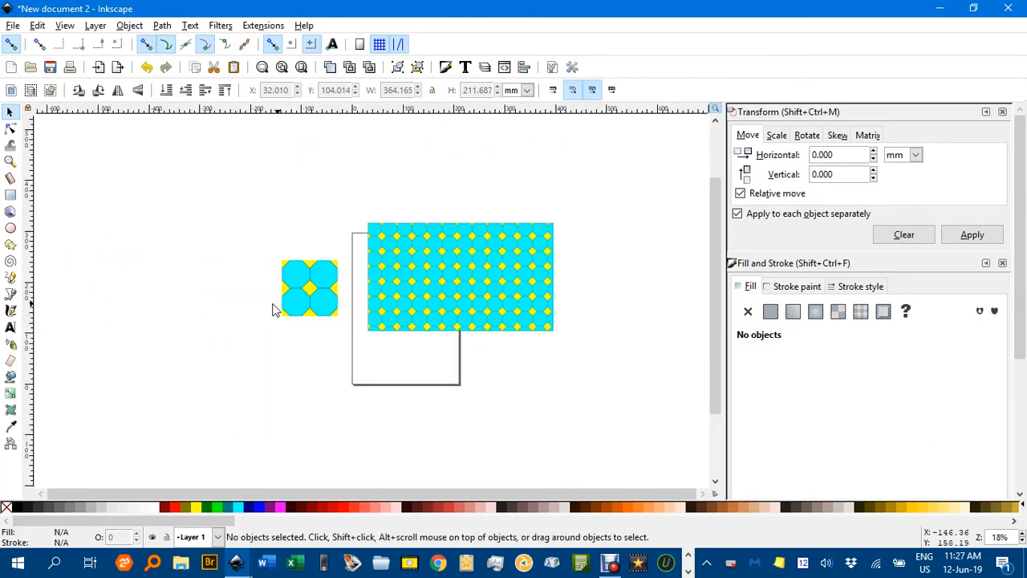
{"action": "left_click", "coordinate": [10, 229]}
{"action": "left_click_drag", "start_coordinate": [87, 176], "coordinate": [268, 421]}
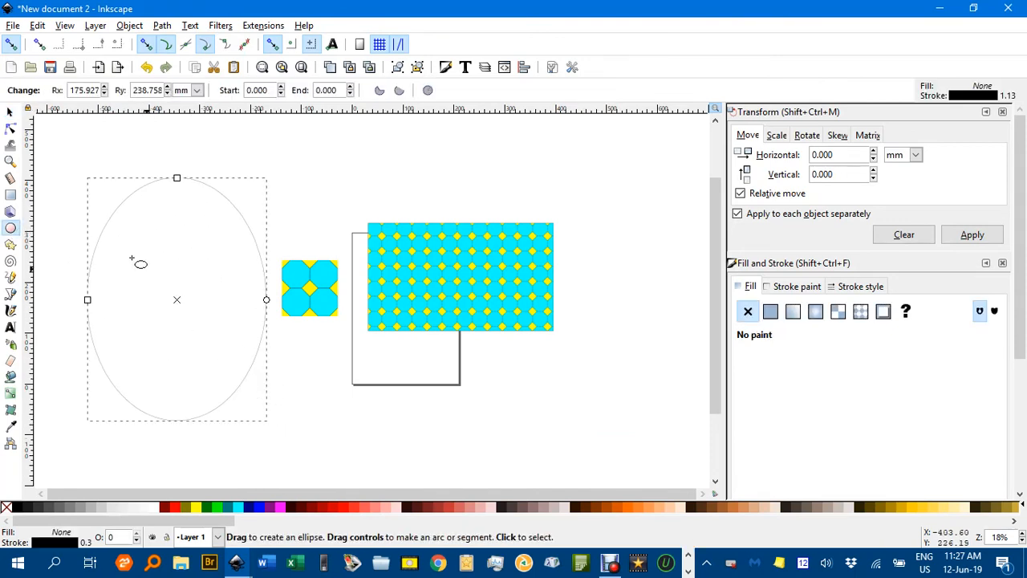
Fill the ellipse with the pattern pattern2960 and deselect it.
{"action": "left_click", "coordinate": [10, 112]}
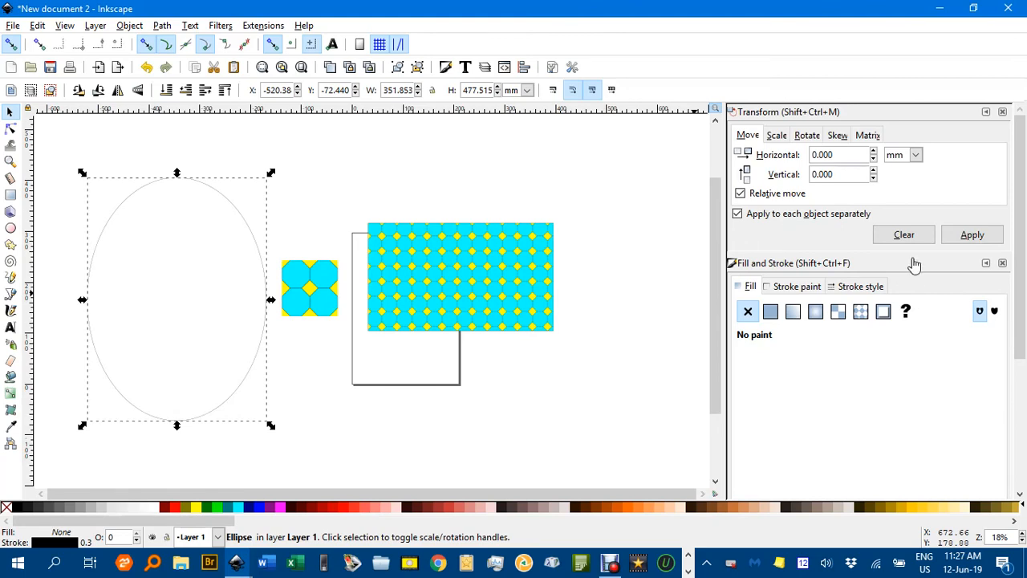
{"action": "left_click", "coordinate": [860, 311]}
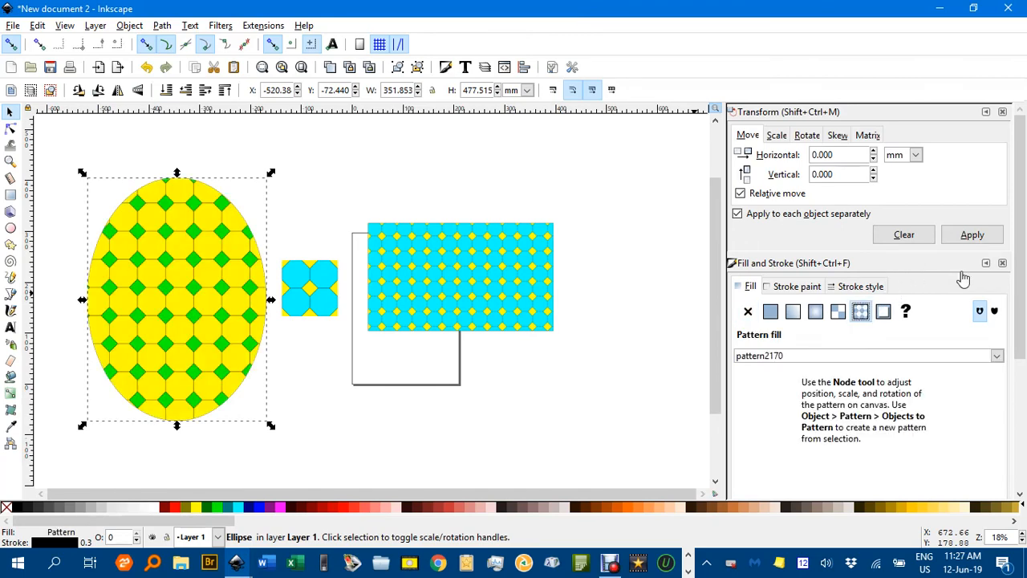
{"action": "left_click", "coordinate": [996, 355]}
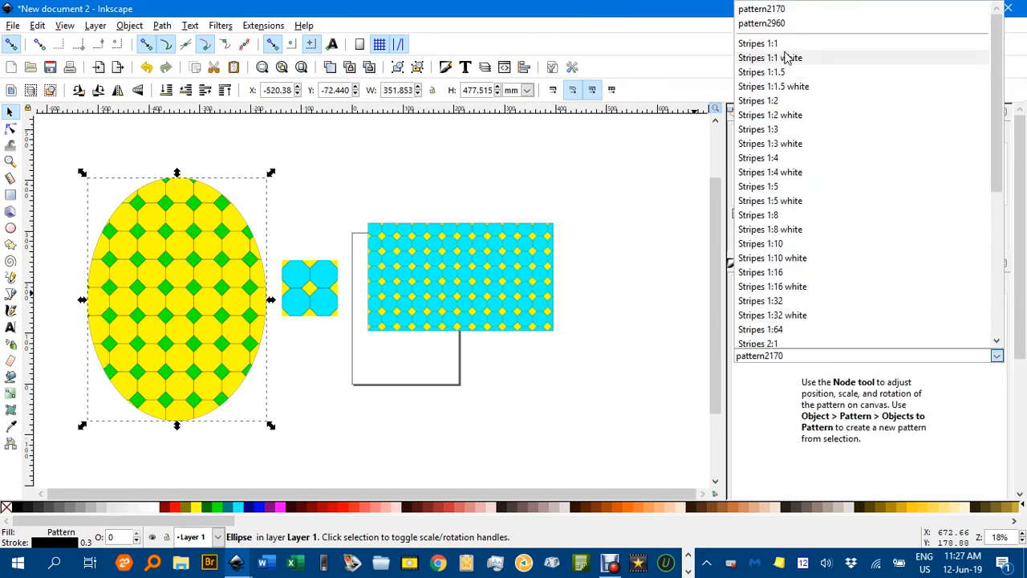
{"action": "left_click", "coordinate": [789, 23]}
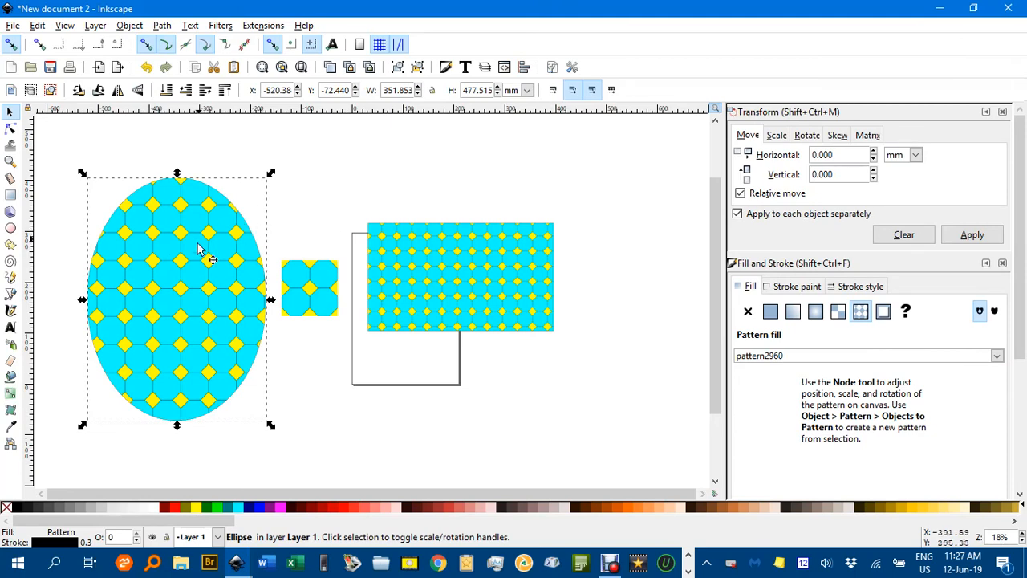
{"action": "scroll", "coordinate": [204, 288], "scroll_direction": "up", "scroll_amount": 1}
{"action": "scroll", "coordinate": [205, 291], "scroll_direction": "down", "scroll_amount": 1}
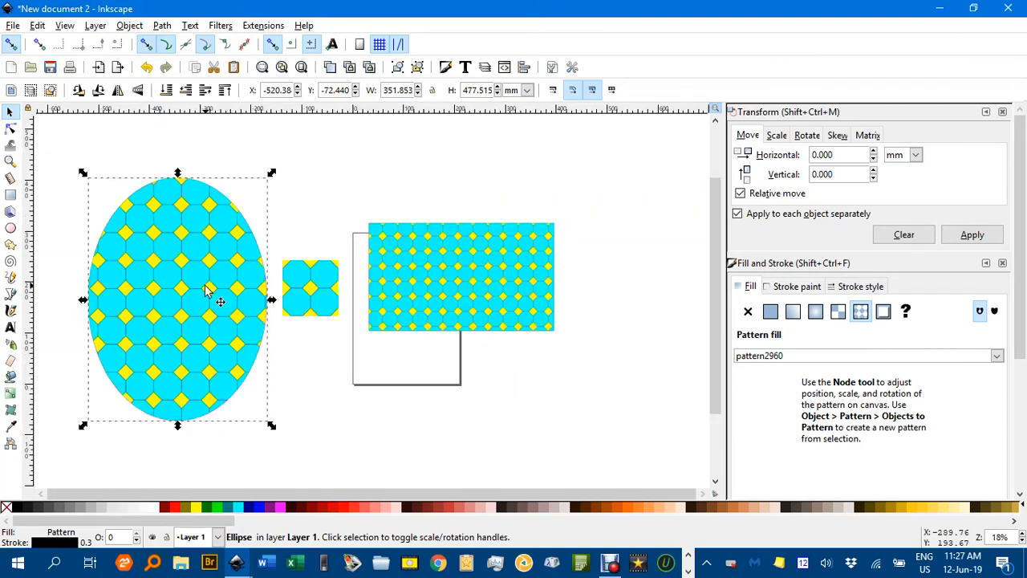
{"action": "left_click", "coordinate": [348, 207]}
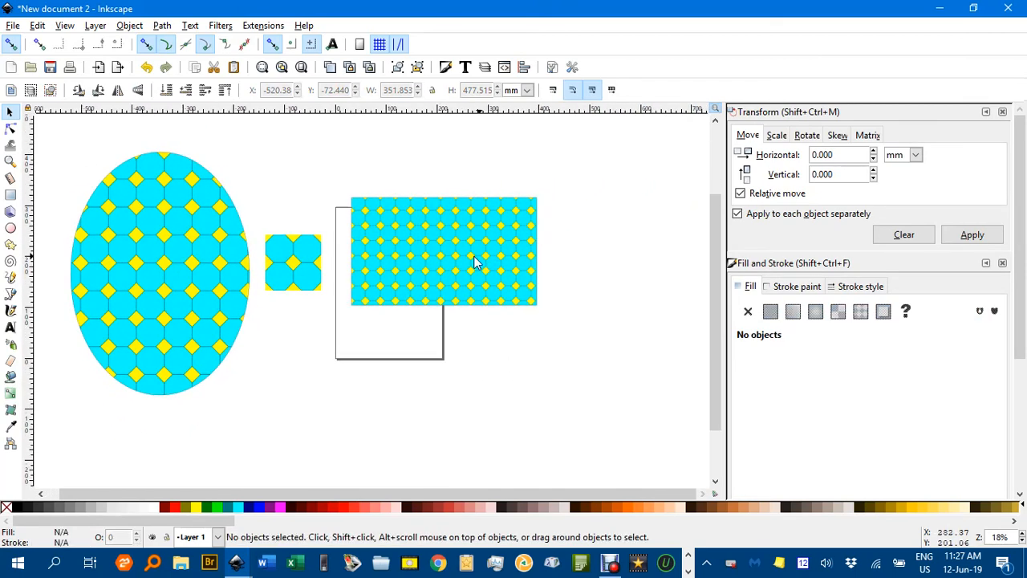
Edit the pattern-filled rectangle with the Node tool and move it clear of its pattern handles, to about X 187, Y 50 mm.
{"action": "scroll", "coordinate": [474, 259], "scroll_direction": "up", "scroll_amount": 1}
{"action": "scroll", "coordinate": [474, 289], "scroll_direction": "up", "scroll_amount": 2}
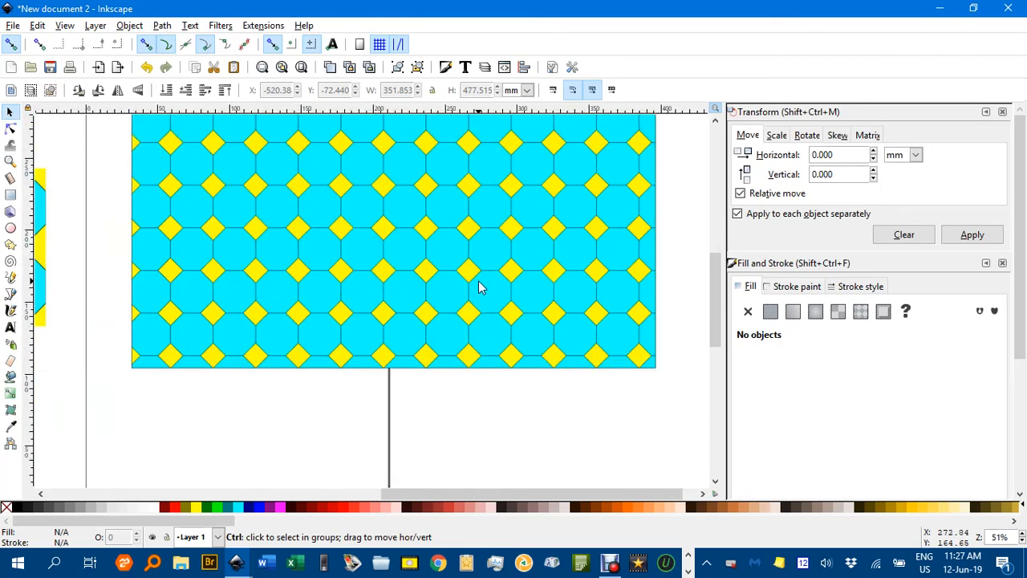
{"action": "left_click", "coordinate": [481, 279]}
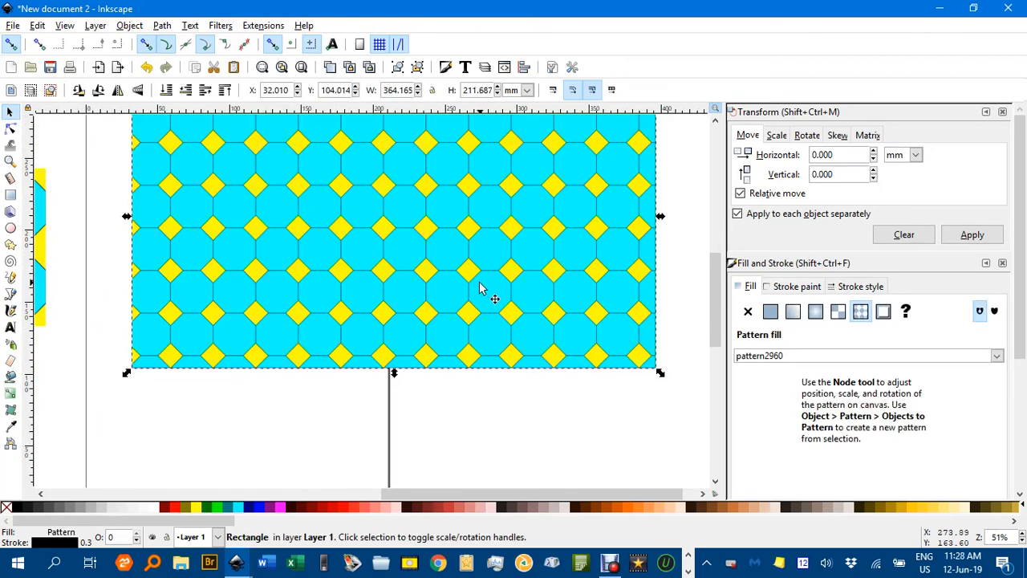
{"action": "key", "text": "n"}
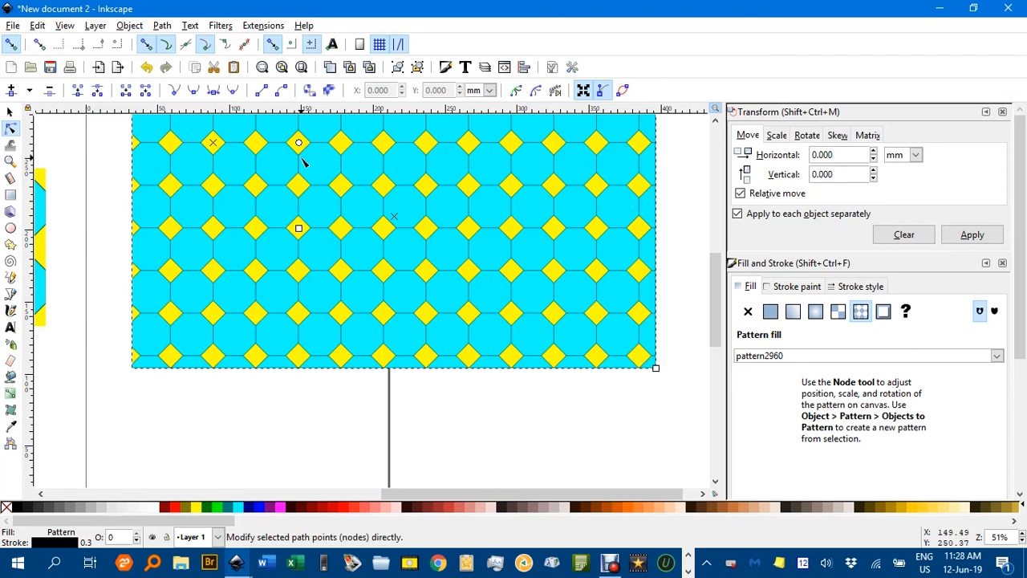
{"action": "left_click_drag", "start_coordinate": [394, 224], "coordinate": [618, 295]}
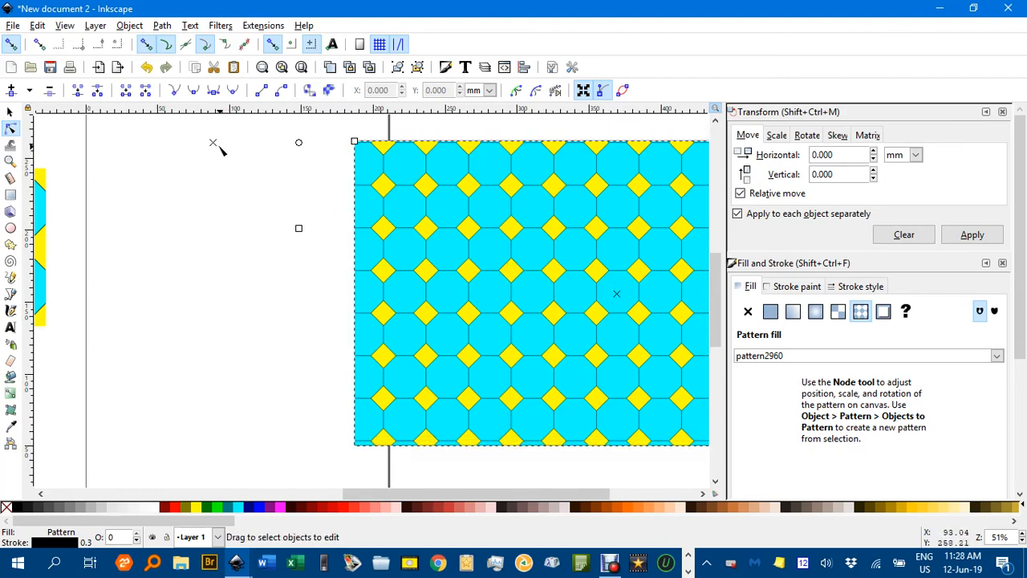
Shift the pattern's origin so the tiling is repositioned inside the rectangle, leaving its handles on the blank page area.
{"action": "left_click_drag", "start_coordinate": [214, 143], "coordinate": [131, 191]}
{"action": "scroll", "coordinate": [316, 211], "scroll_direction": "down", "scroll_amount": 2}
{"action": "scroll", "coordinate": [316, 211], "scroll_direction": "right", "scroll_amount": 2}
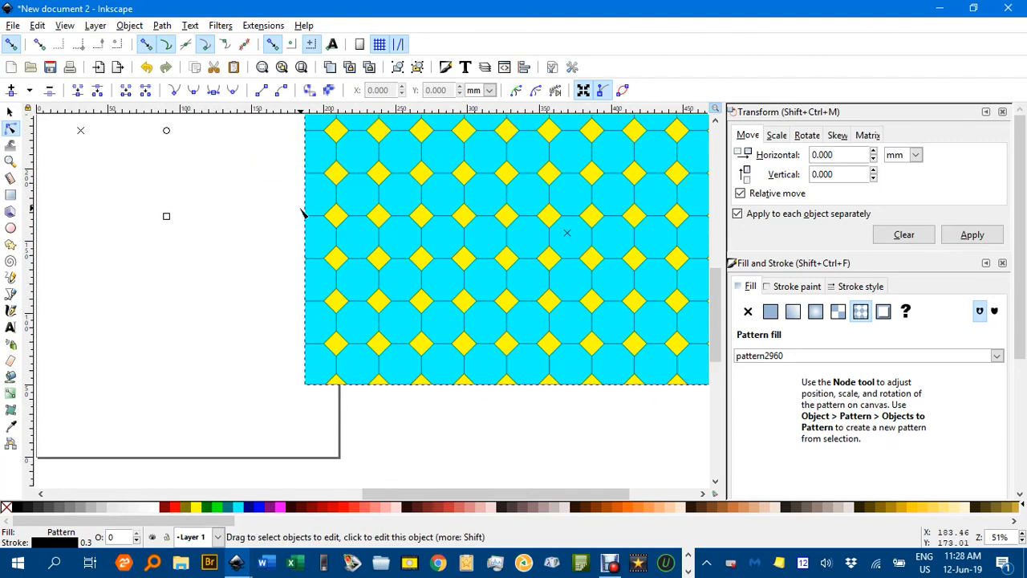
{"action": "scroll", "coordinate": [302, 213], "scroll_direction": "down", "scroll_amount": 1}
{"action": "left_click_drag", "start_coordinate": [145, 155], "coordinate": [182, 213]}
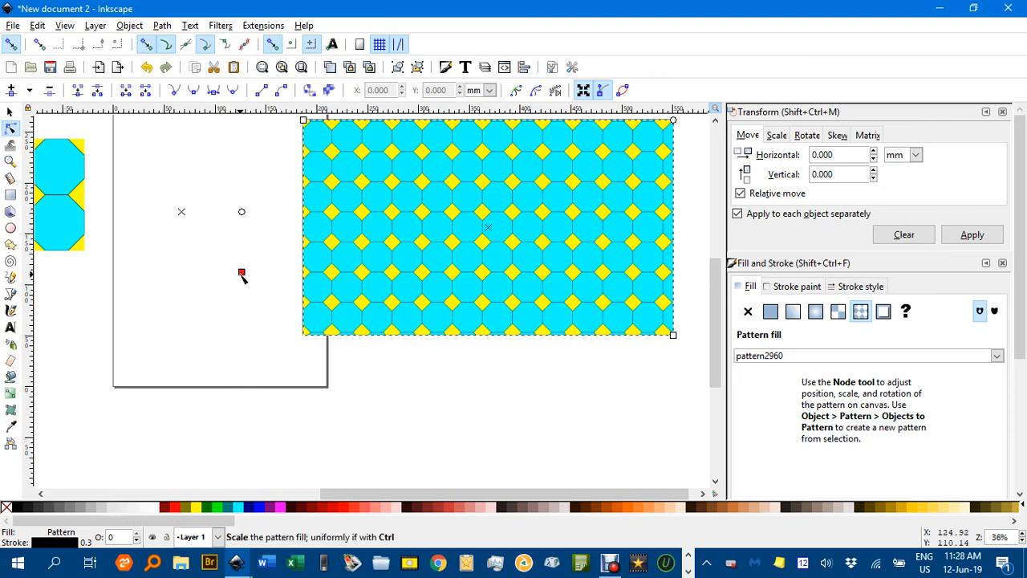
Scale the rectangle's pattern fill down uniformly to about one third of its size, keeping the rectangle itself unscaled.
{"action": "left_click_drag", "start_coordinate": [241, 273], "coordinate": [199, 192]}
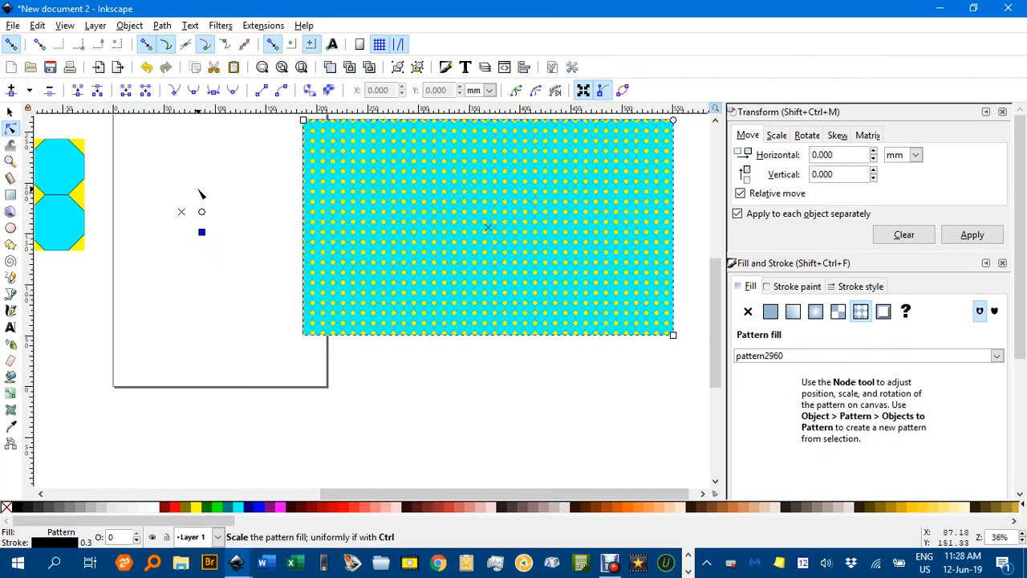
{"action": "left_click", "coordinate": [259, 297]}
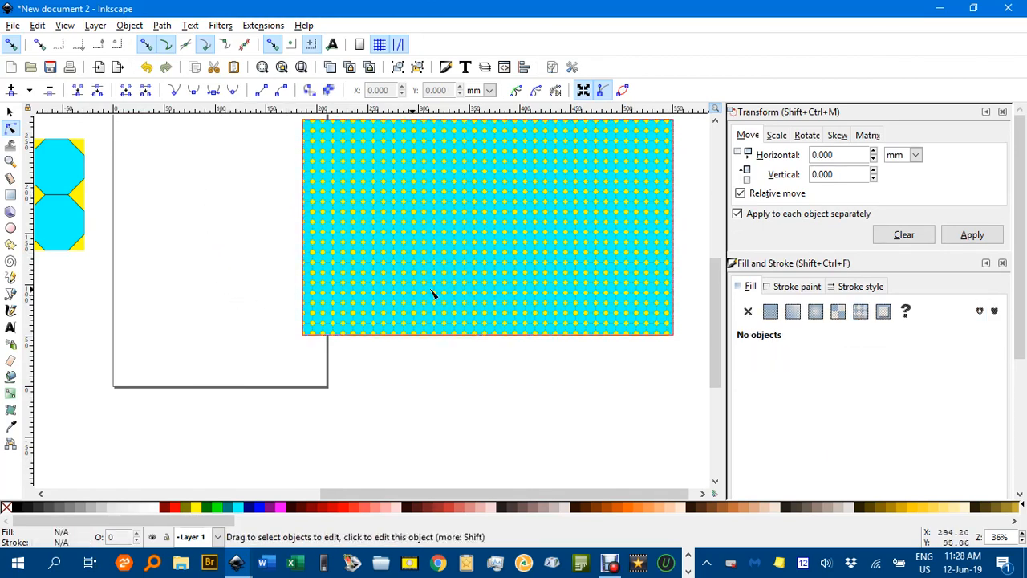
{"action": "scroll", "coordinate": [487, 228], "scroll_direction": "up", "scroll_amount": 1}
{"action": "scroll", "coordinate": [488, 229], "scroll_direction": "up", "scroll_amount": 1}
{"action": "scroll", "coordinate": [498, 225], "scroll_direction": "down", "scroll_amount": 2}
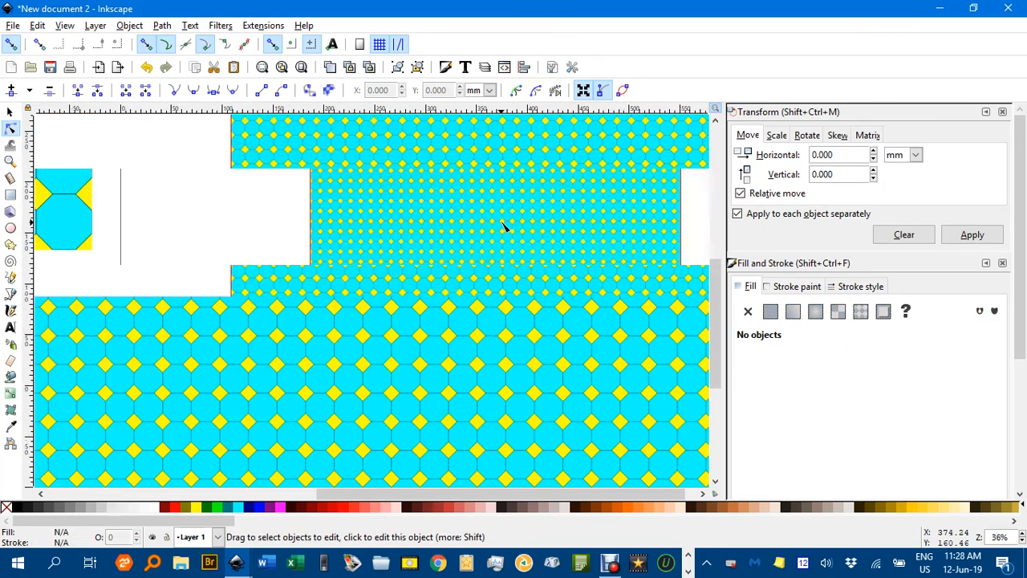
Rotate the rectangle's pattern fill about 45 degrees clockwise and deselect the rectangle.
{"action": "left_click", "coordinate": [359, 231]}
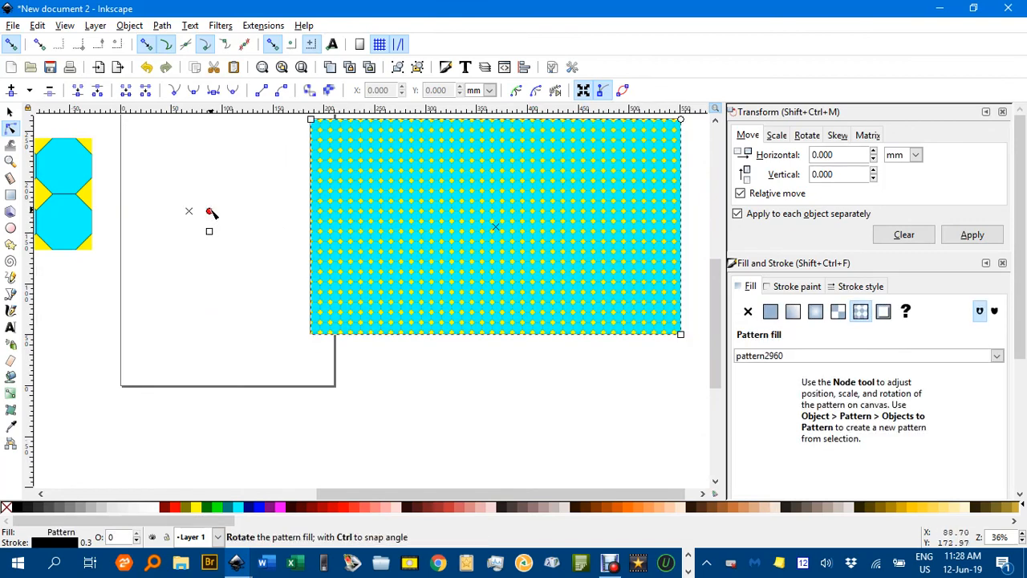
{"action": "left_click_drag", "start_coordinate": [211, 212], "coordinate": [229, 242]}
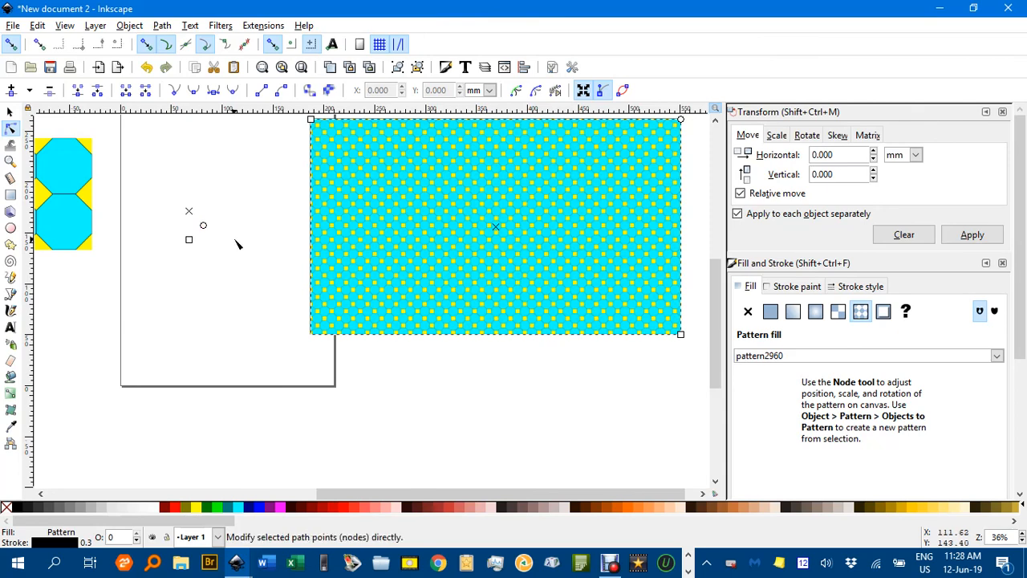
{"action": "left_click", "coordinate": [10, 112]}
{"action": "left_click", "coordinate": [178, 169]}
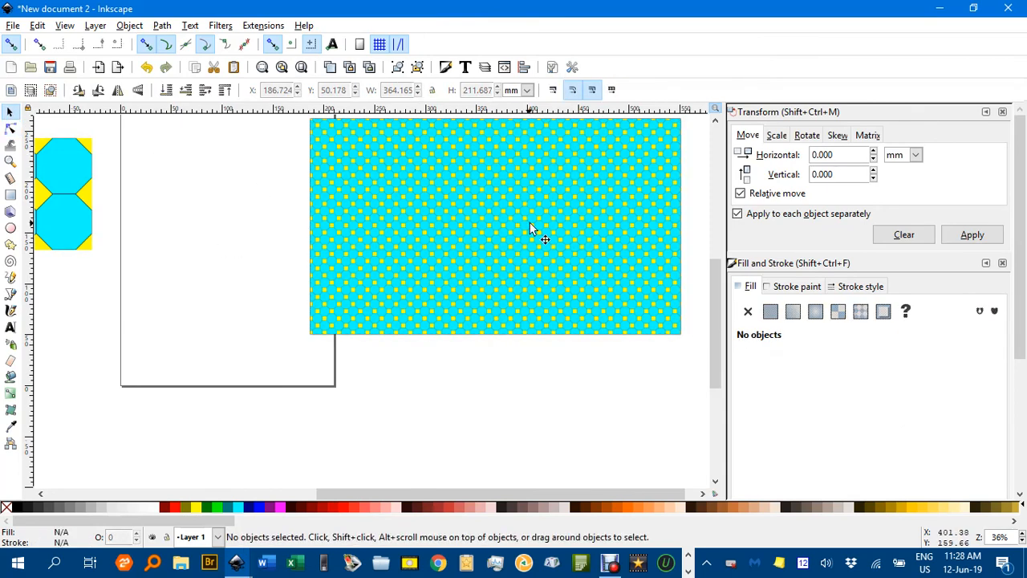
Examine the rectangle's scaled and rotated pattern fill up close and alongside the filled ellipse.
{"action": "scroll", "coordinate": [537, 216], "scroll_direction": "up", "scroll_amount": 2}
{"action": "scroll", "coordinate": [545, 220], "scroll_direction": "down", "scroll_amount": 3}
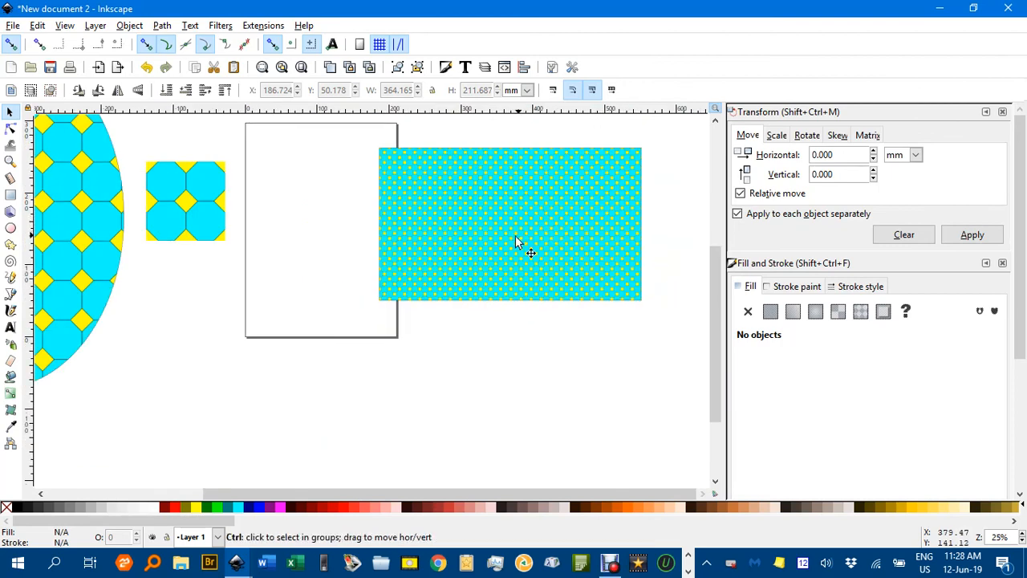
{"action": "scroll", "coordinate": [522, 238], "scroll_direction": "down", "scroll_amount": 1, "text": "ctrl"}
{"action": "scroll", "coordinate": [486, 257], "scroll_direction": "up", "scroll_amount": 1}
{"action": "left_click_drag", "start_coordinate": [501, 293], "coordinate": [527, 298]}
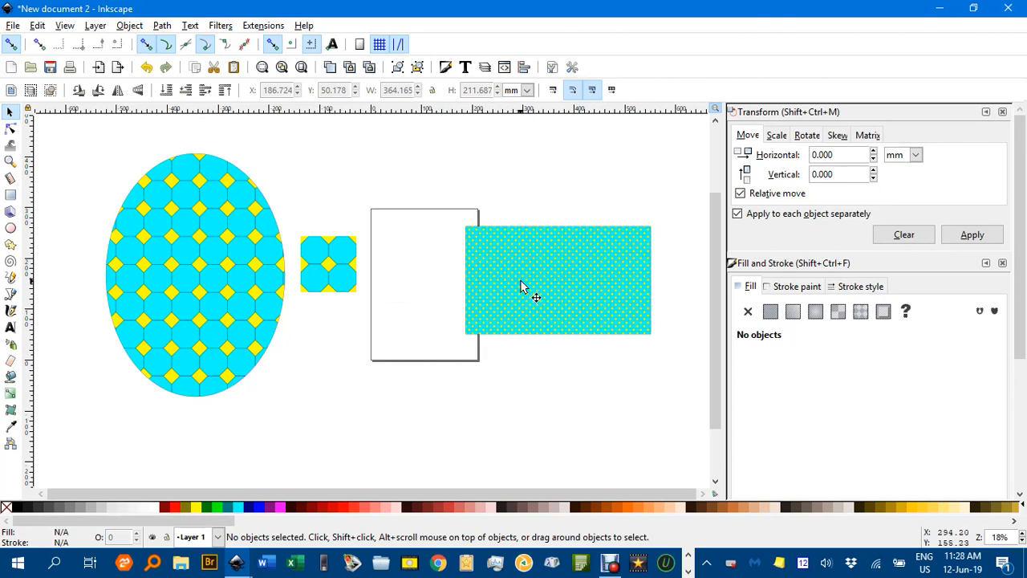
{"action": "scroll", "coordinate": [534, 289], "scroll_direction": "up", "scroll_amount": 3}
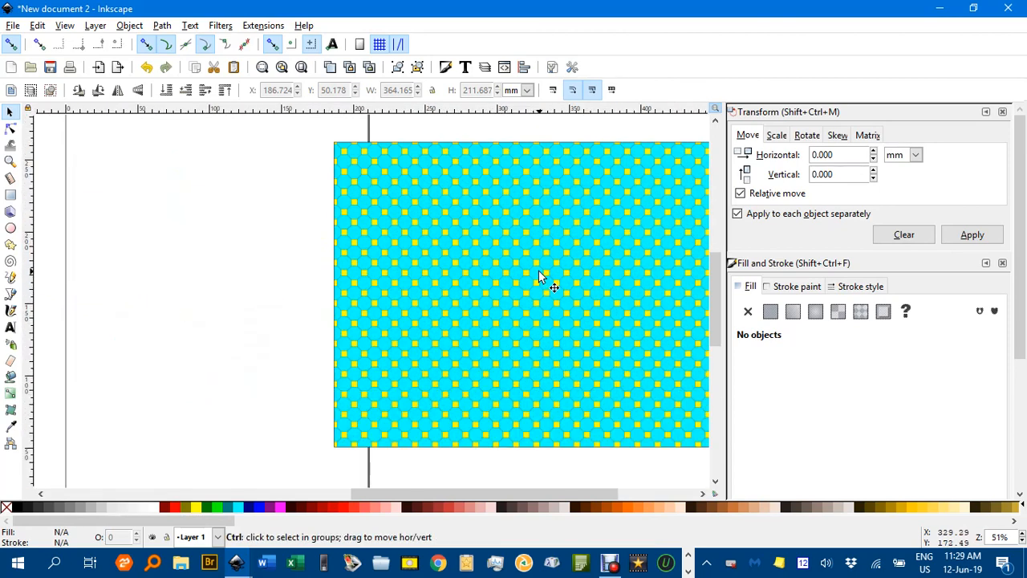
{"action": "left_click_drag", "start_coordinate": [513, 273], "coordinate": [335, 272]}
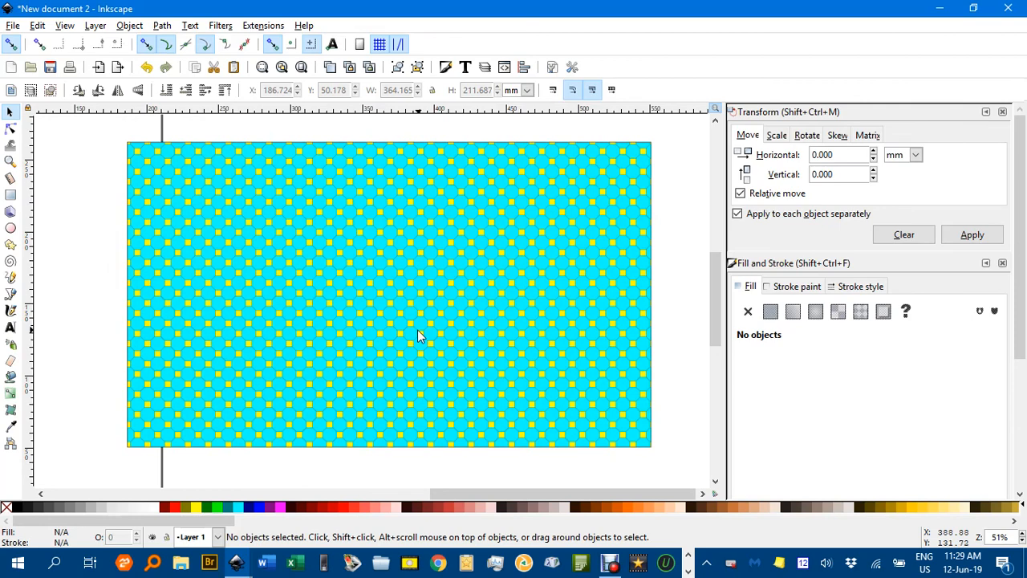